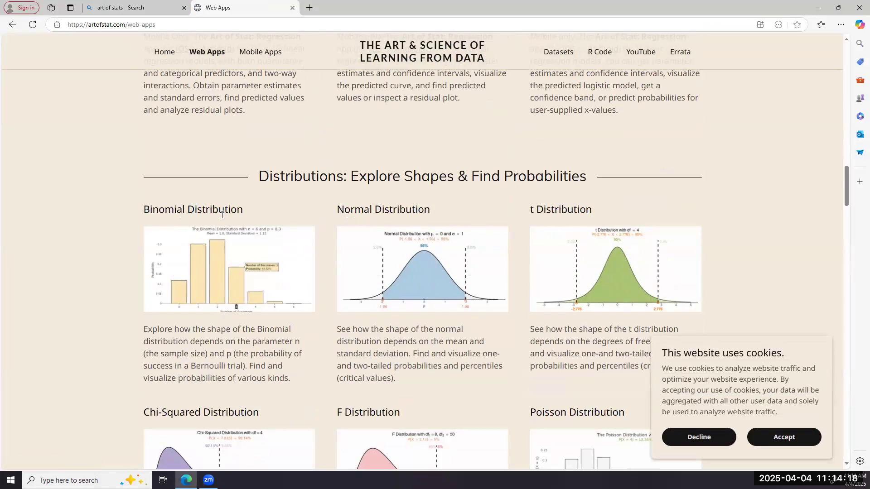
Step: Open the Binomial Distribution web app, dismiss its mobile app notice, and go to the Find Probabilities page
click(201, 274)
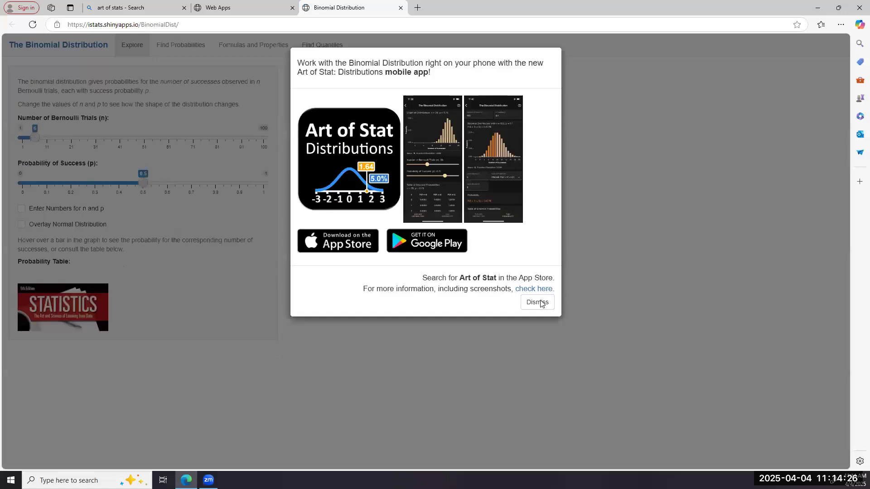
click(539, 301)
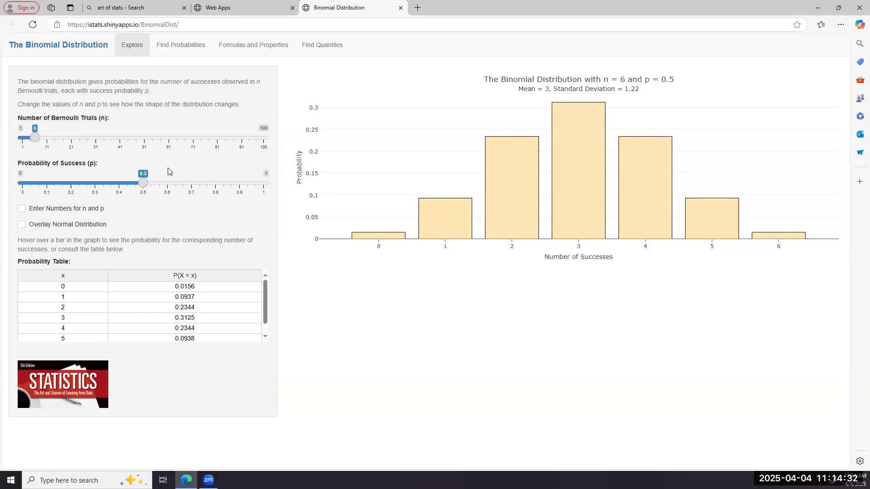
mouse_move(491, 234)
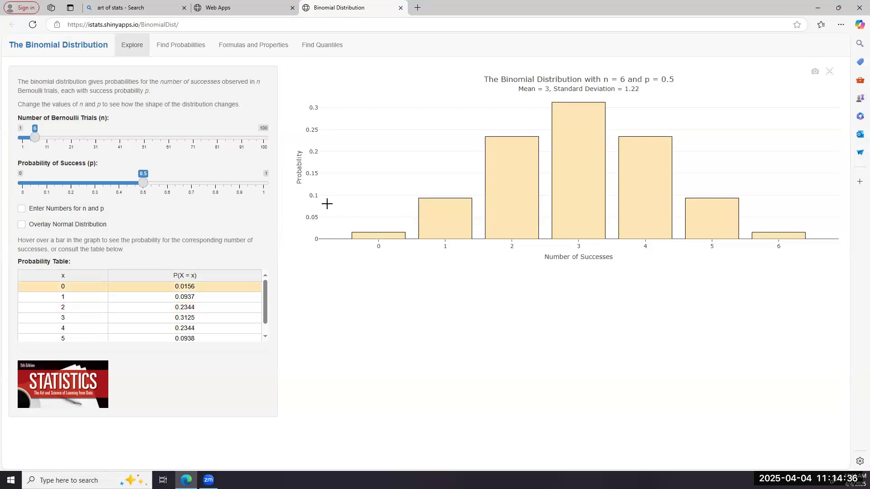
click(181, 46)
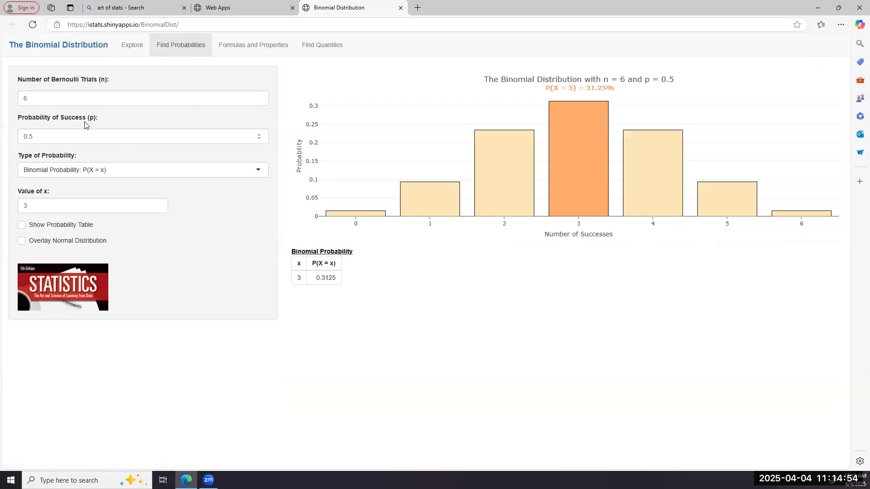
Step: Set the number of Bernoulli trials (n) to 10
click(36, 98)
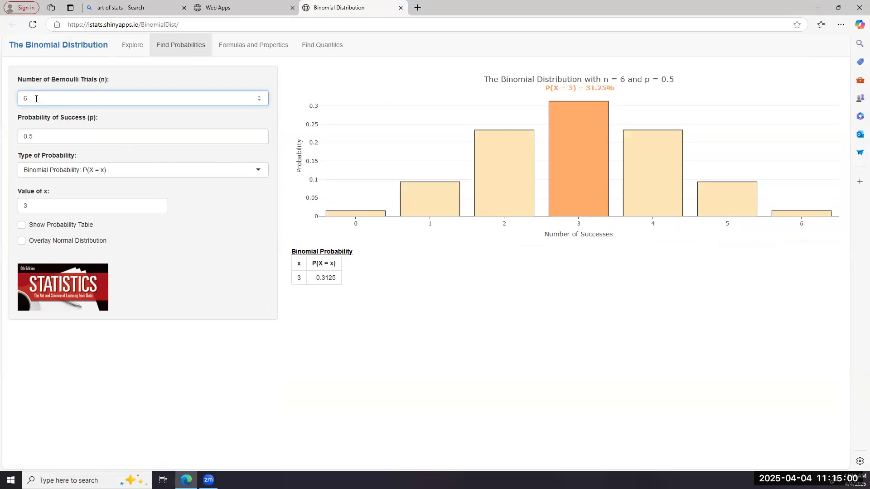
key(BackSpace)
text(1)
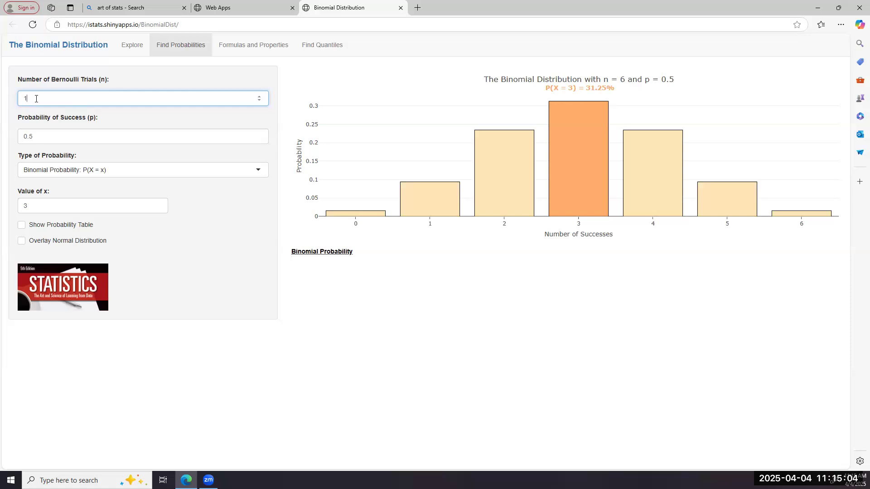
text(0)
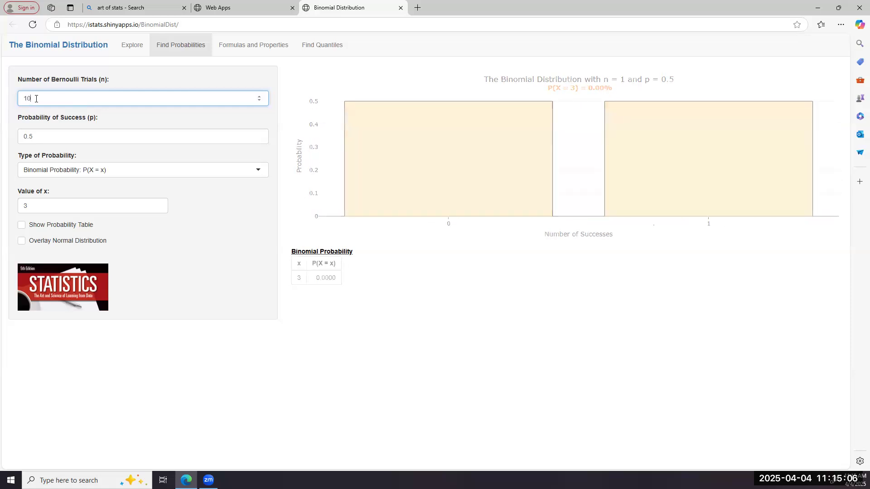
Step: Set the probability of success (p) to 0.8
click(36, 136)
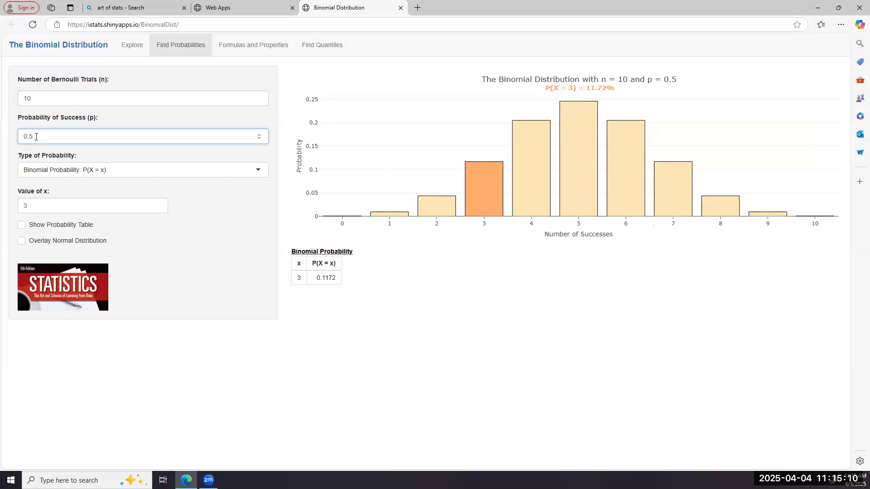
key(BackSpace)
key(BackSpace)
key(BackSpace)
text(.8)
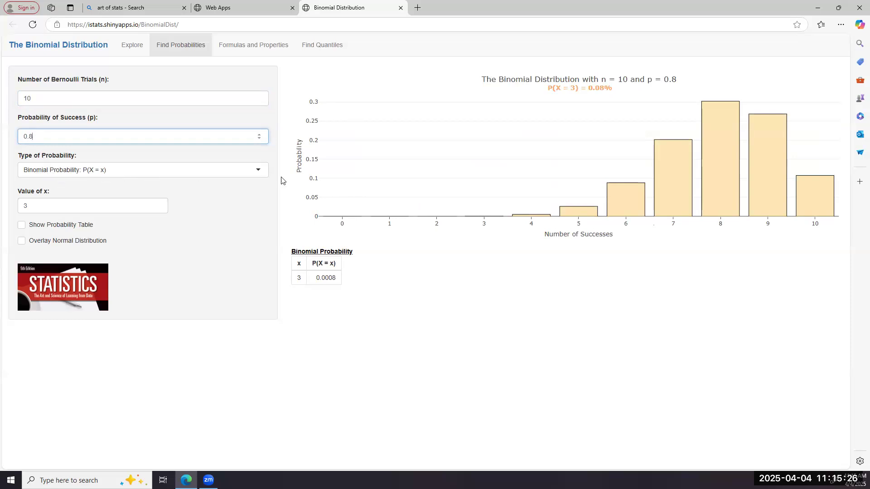
Step: Keep the probability type as Binomial Probability: P(X = x) and set the value of x to 6
click(258, 171)
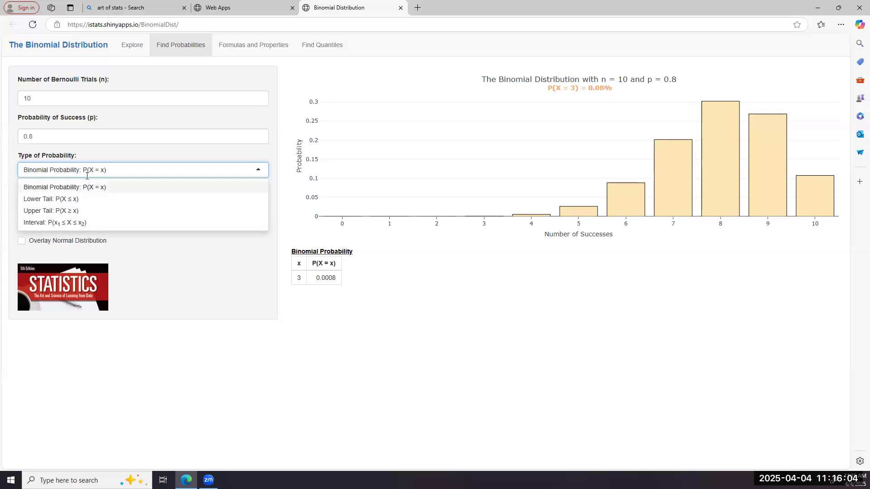
click(115, 153)
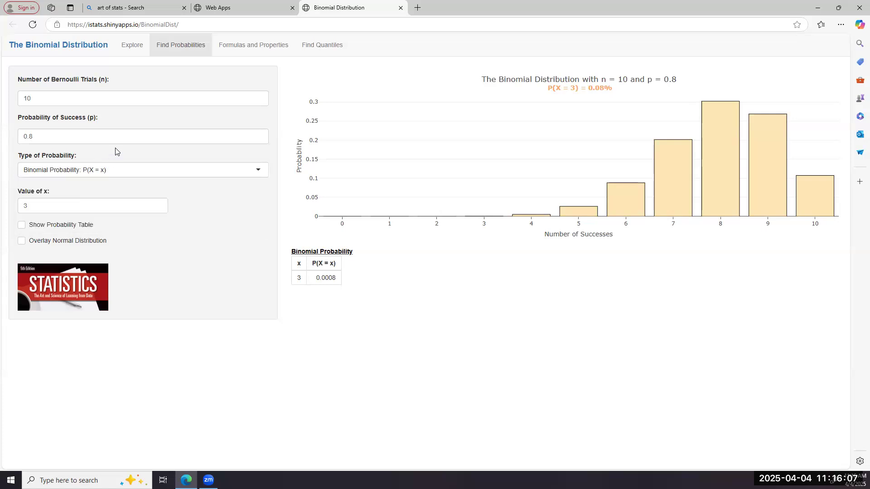
click(32, 207)
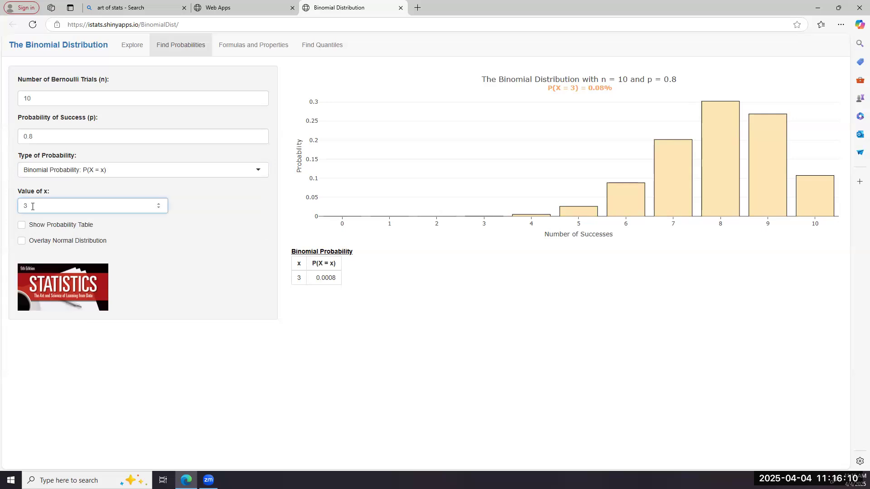
key(BackSpace)
text(6)
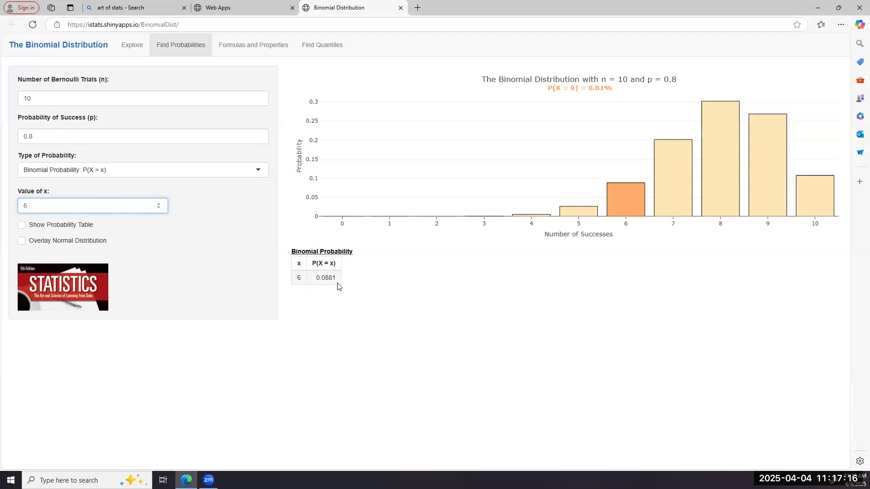
Step: Calculate the lower-tail probability P(X ≤ x) for x = 6, followed by the upper-tail probability P(X ≥ x)
click(257, 170)
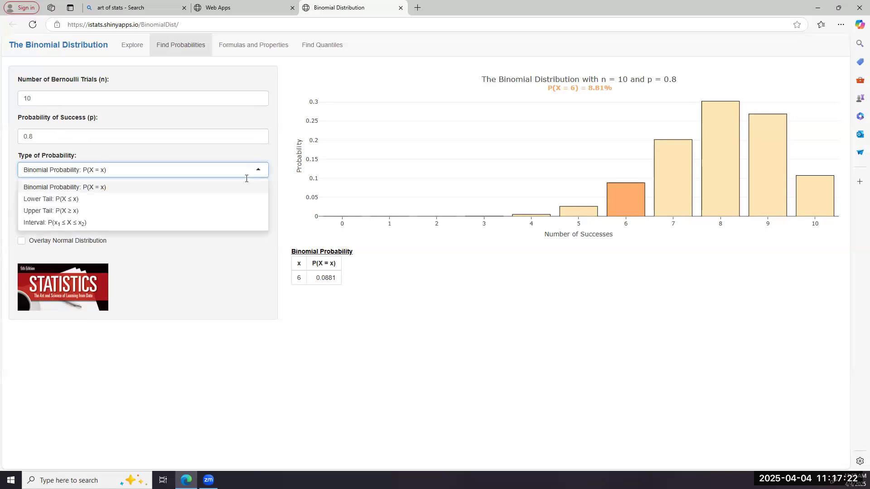
click(234, 204)
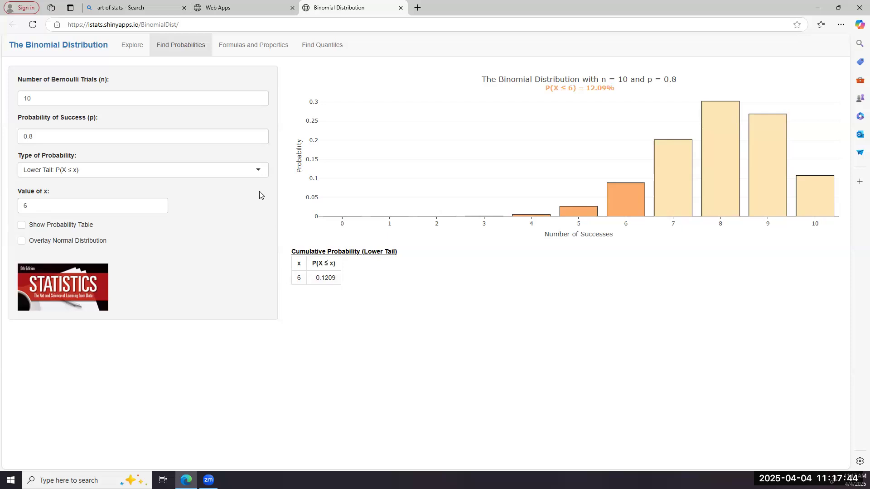
click(259, 170)
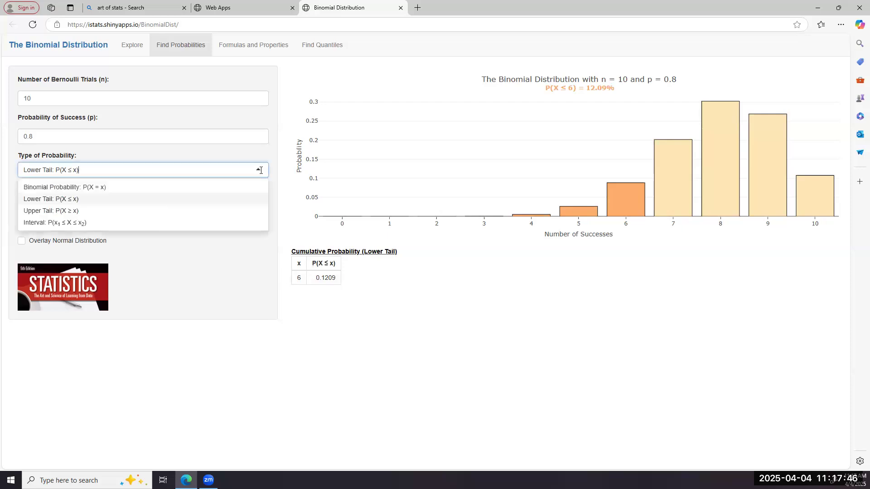
click(246, 213)
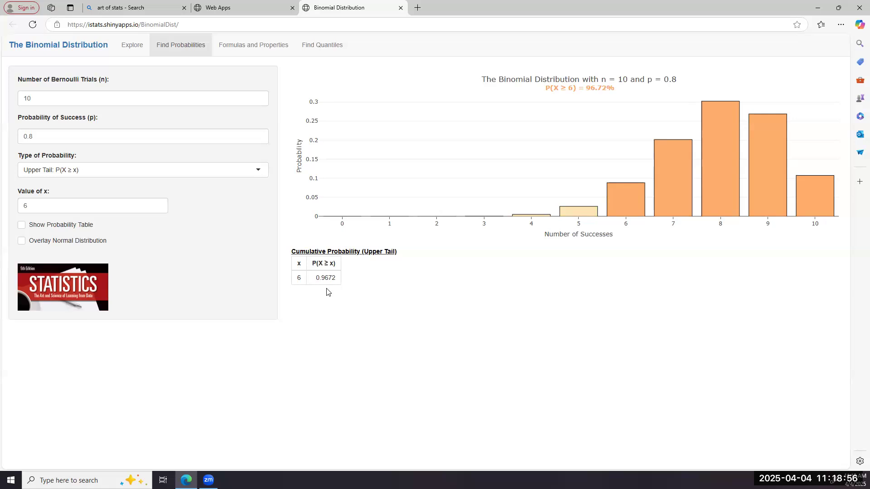
Step: Compare the exact, lower-tail and upper-tail probabilities for x = 6 once more in that order, ending on Upper Tail: P(X ≥ x)
click(257, 169)
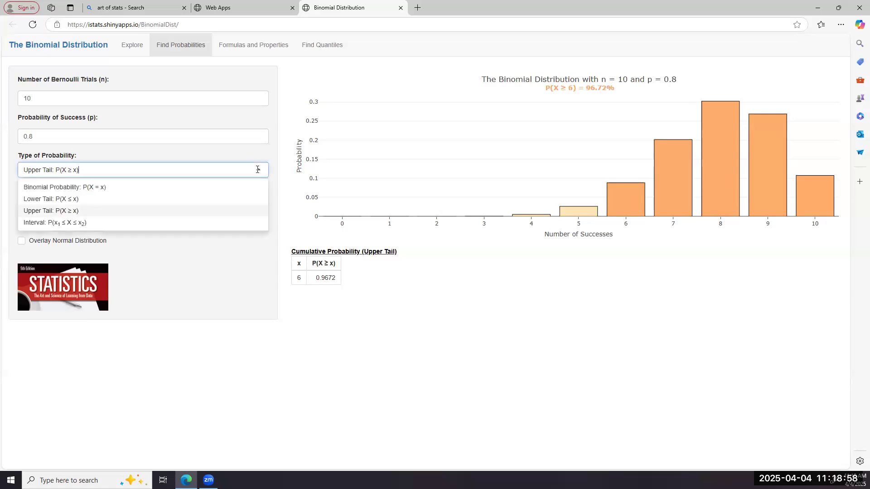
click(235, 191)
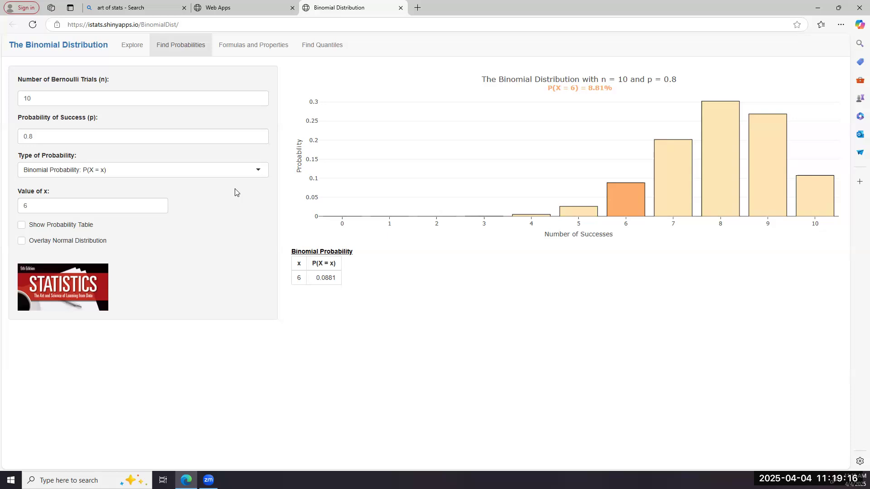
click(258, 171)
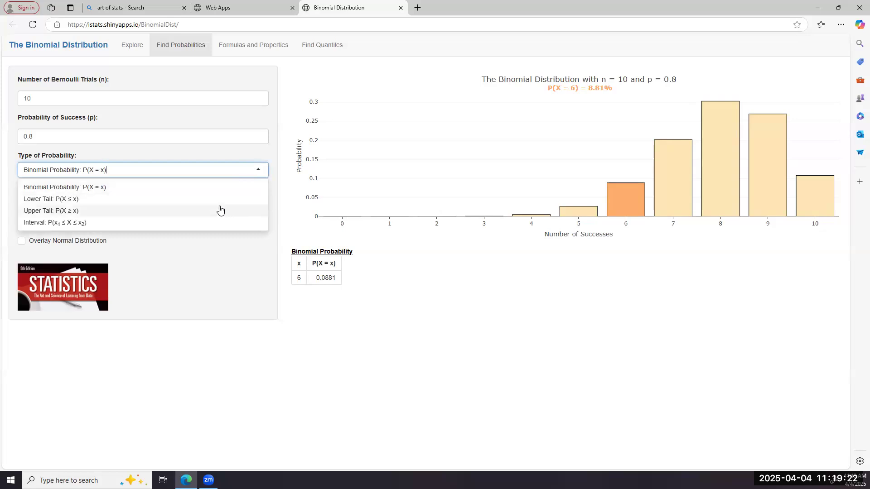
click(193, 203)
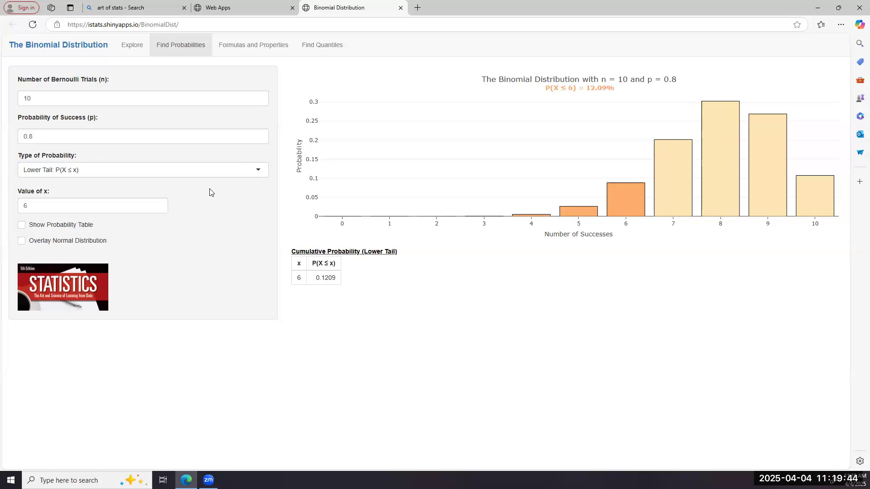
click(258, 172)
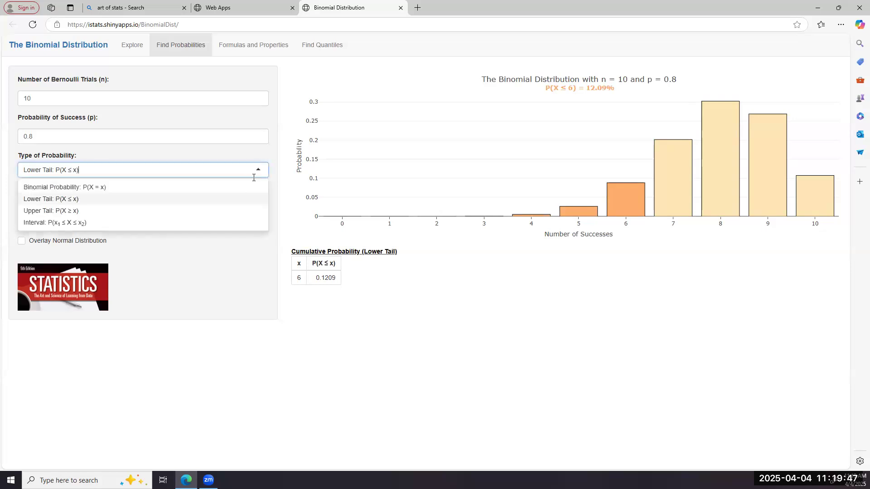
click(239, 211)
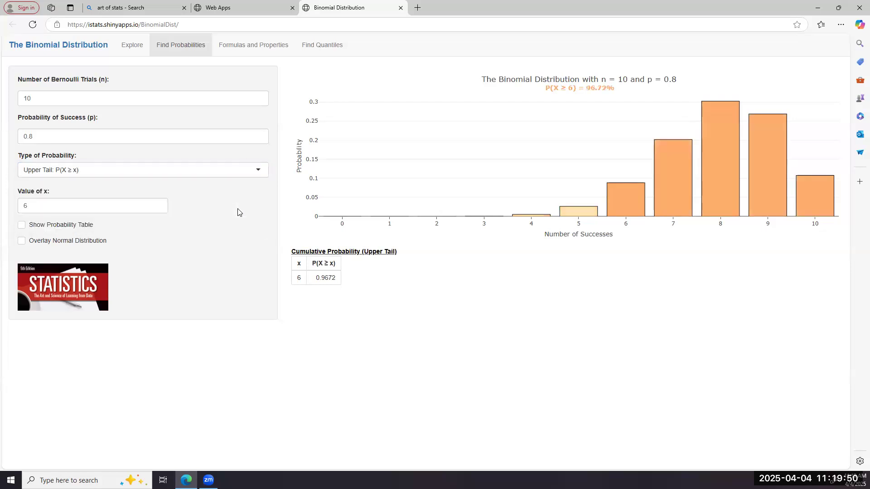
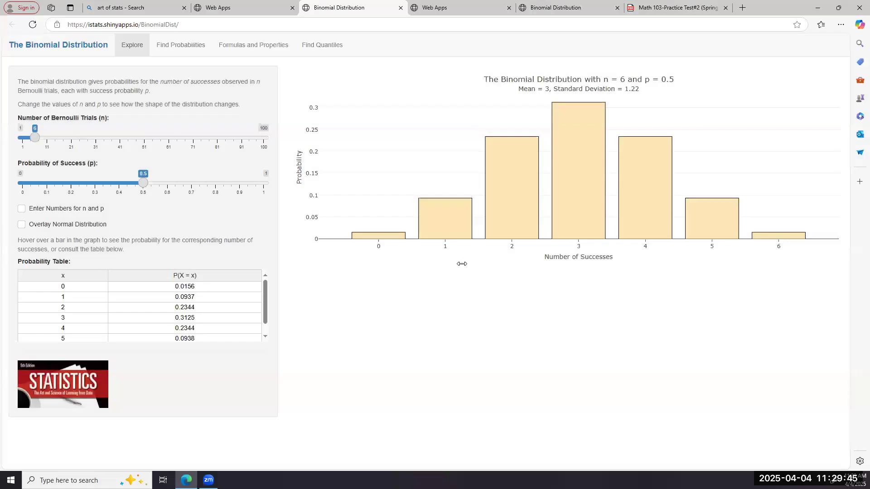
Step: Open the probability finder and define the binomial distribution with n = 5 trials and success probability p = 0.6
click(174, 50)
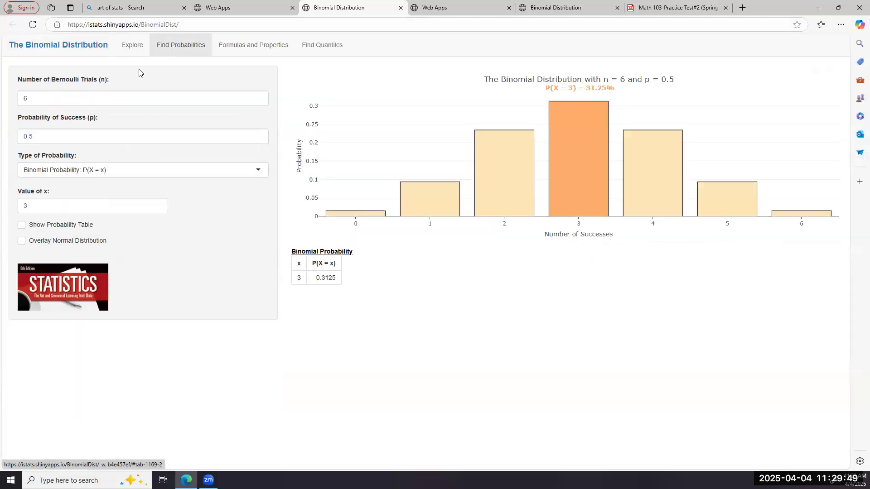
click(48, 97)
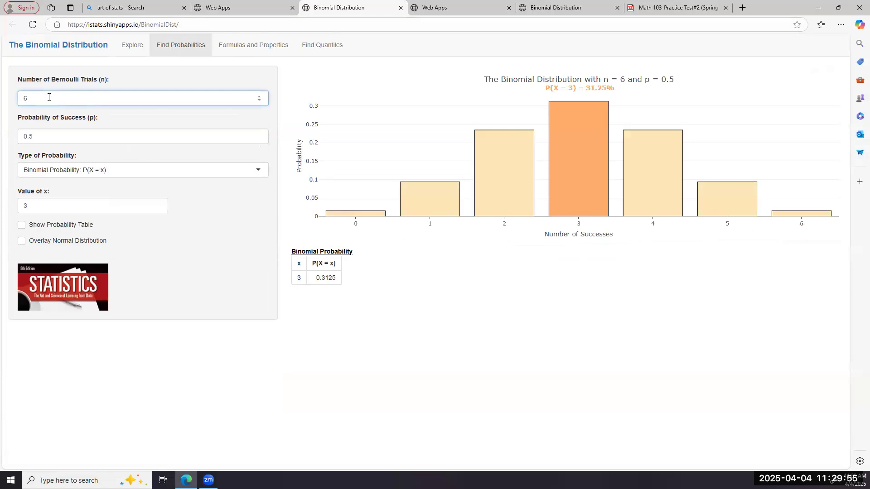
key(BackSpace)
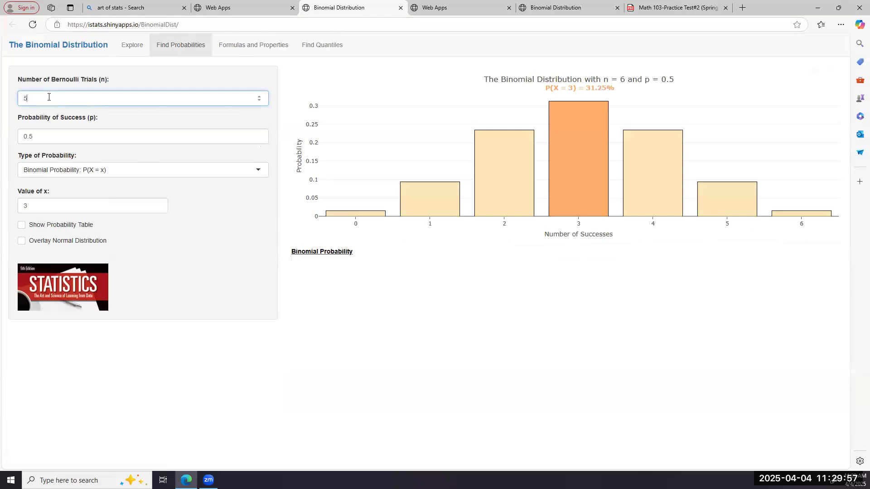
click(39, 129)
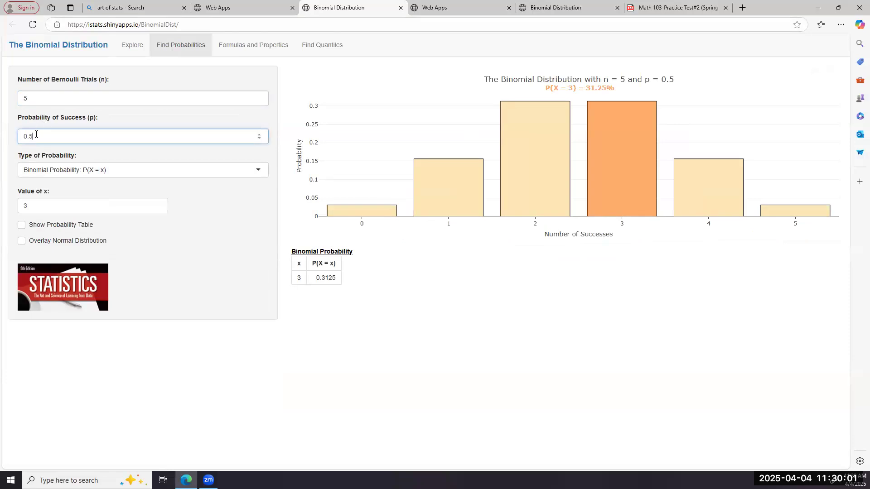
key(BackSpace)
text(6)
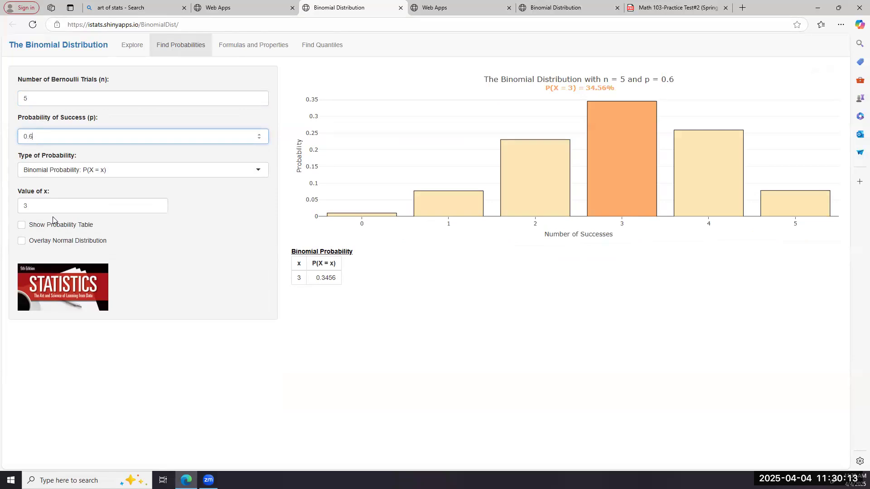
Step: Set the value of x to 2 to find the exact binomial probability P(X = 2)
click(31, 206)
key(BackSpace)
text(2)
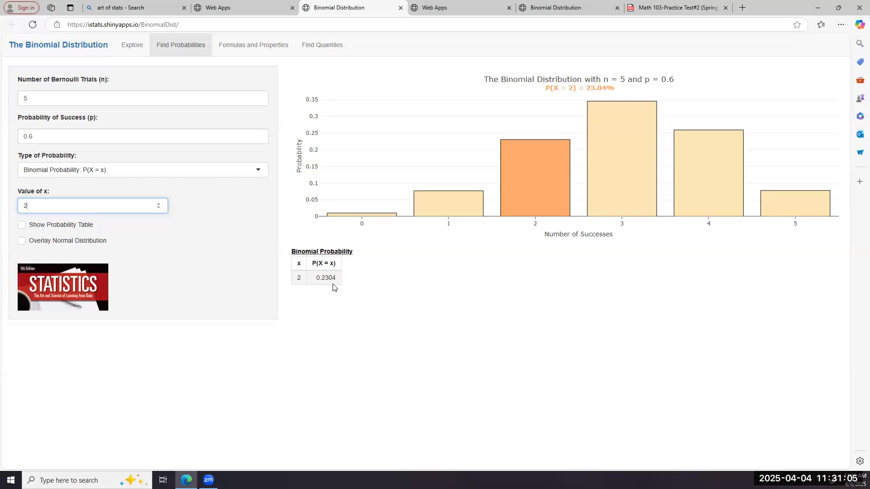
Step: Set the value of x to 3 and find the lower-tail probability P(X ≤ 3)
mouse_move(549, 175)
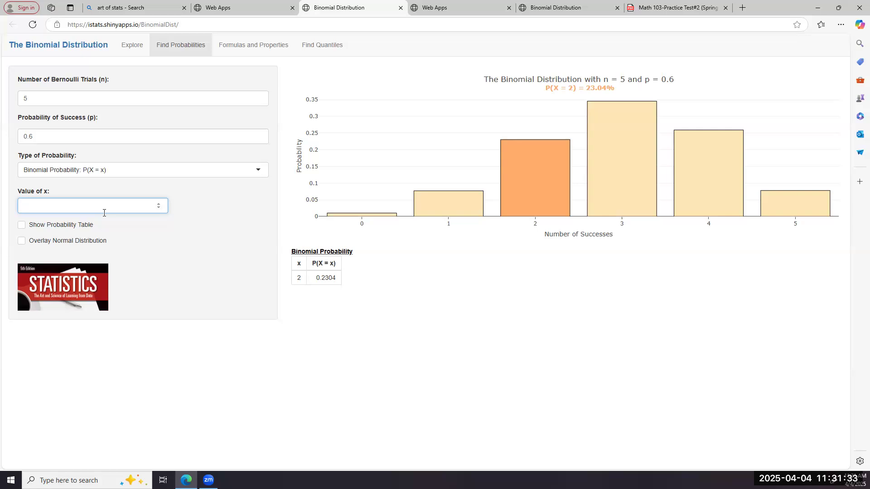
text(3)
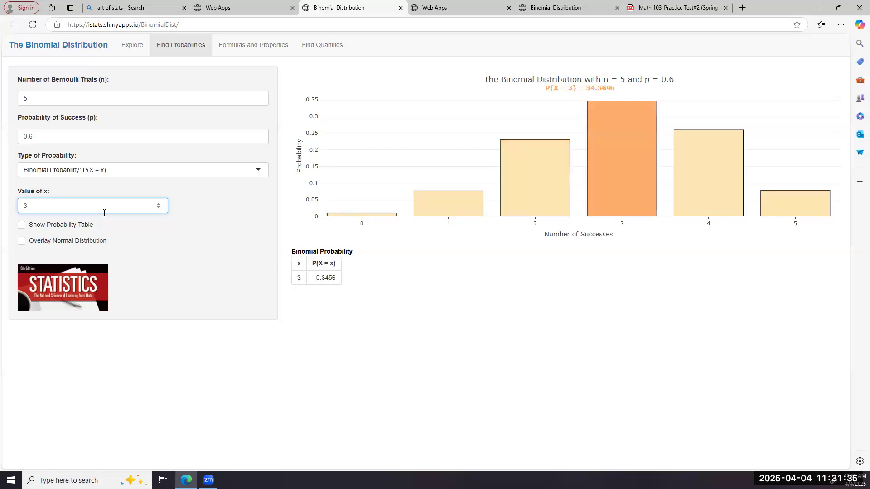
click(259, 171)
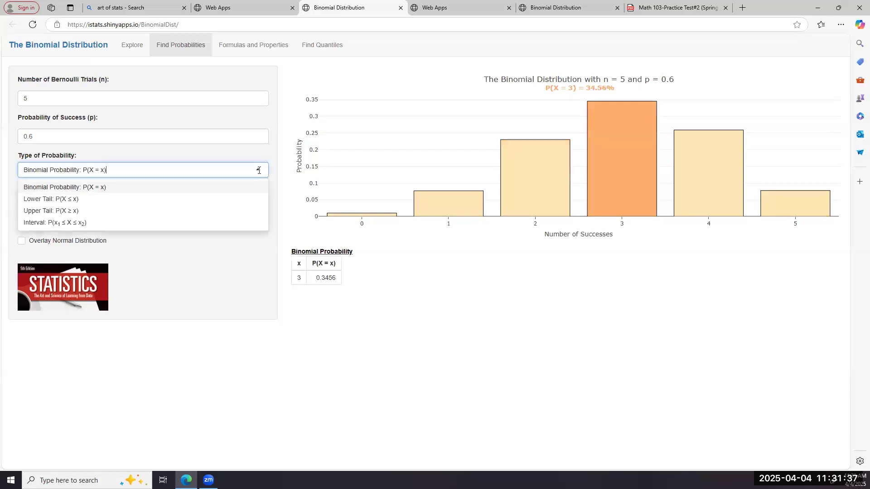
click(211, 200)
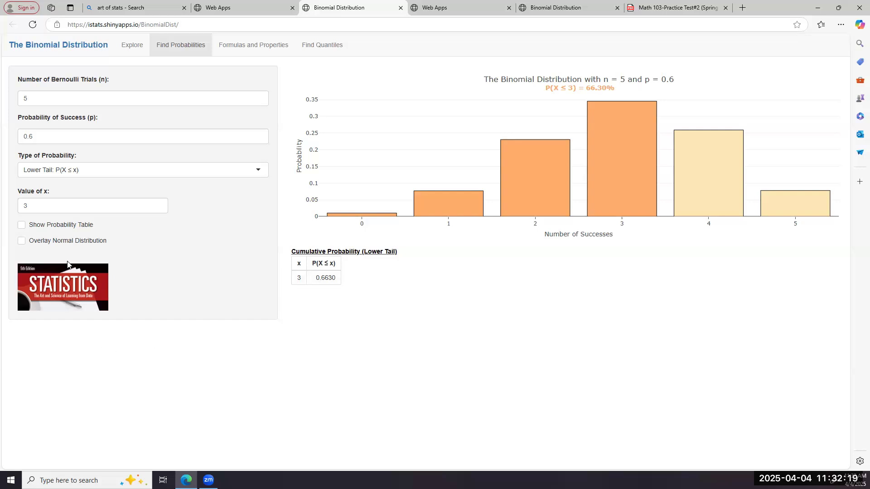
Step: Set the value of x to 2 to find the lower-tail probability P(X ≤ 2)
click(36, 204)
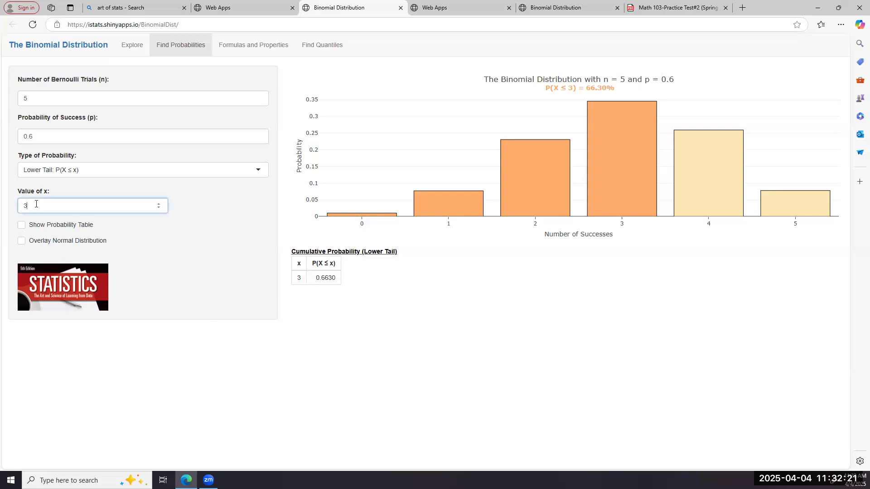
key(BackSpace)
text(2)
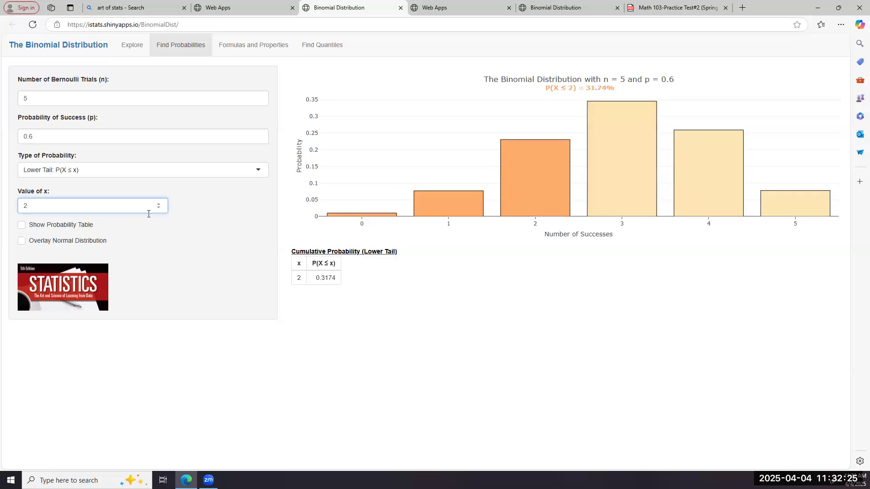
Step: Try x = 4 for the lower-tail probability, and return the value of x to 2
click(159, 205)
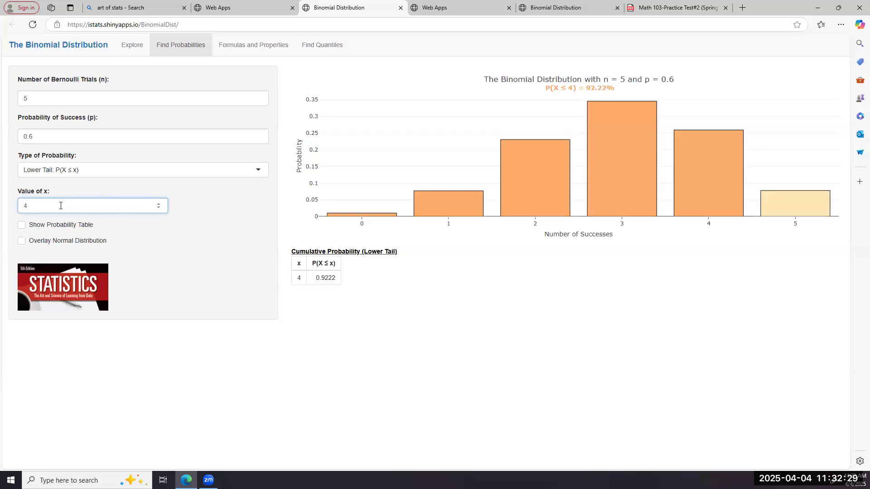
key(BackSpace)
text(2)
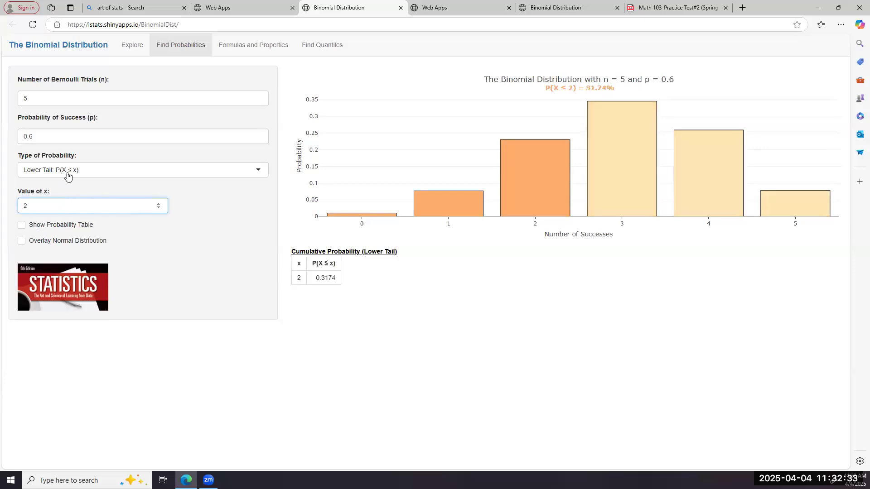
Step: Change the type of probability to Upper Tail: P(X ≥ x) for x = 2
click(259, 169)
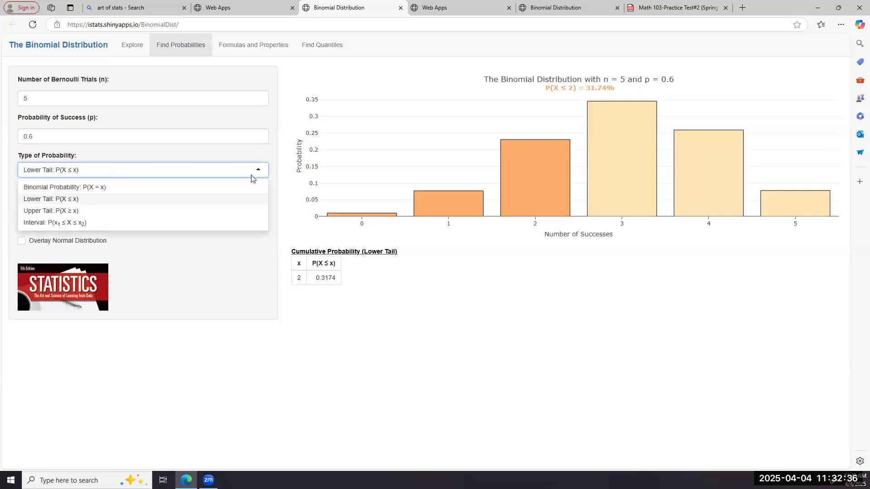
click(215, 211)
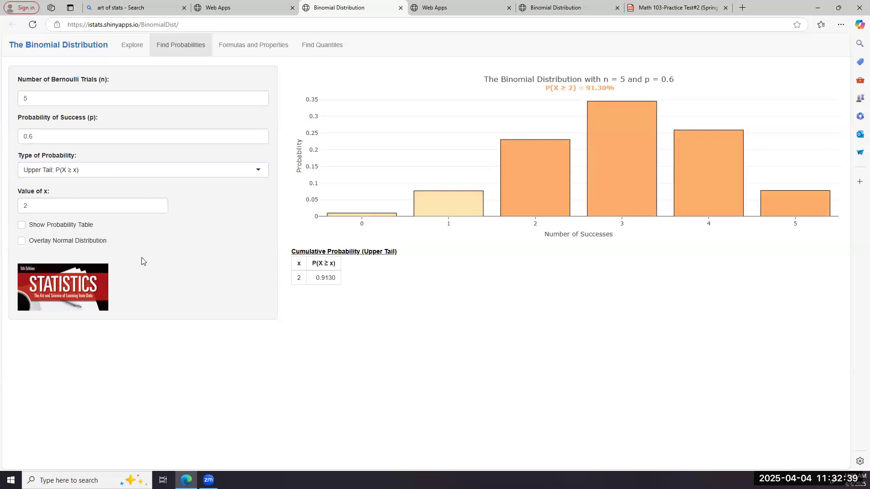
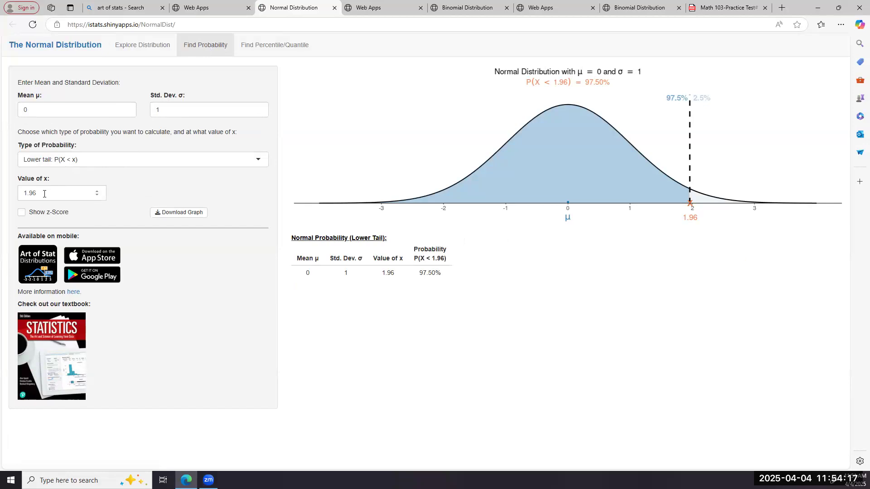
Step: Show the z-score for the lower-tail probability at x = 1.96, and review the available types of probability
click(22, 212)
click(260, 161)
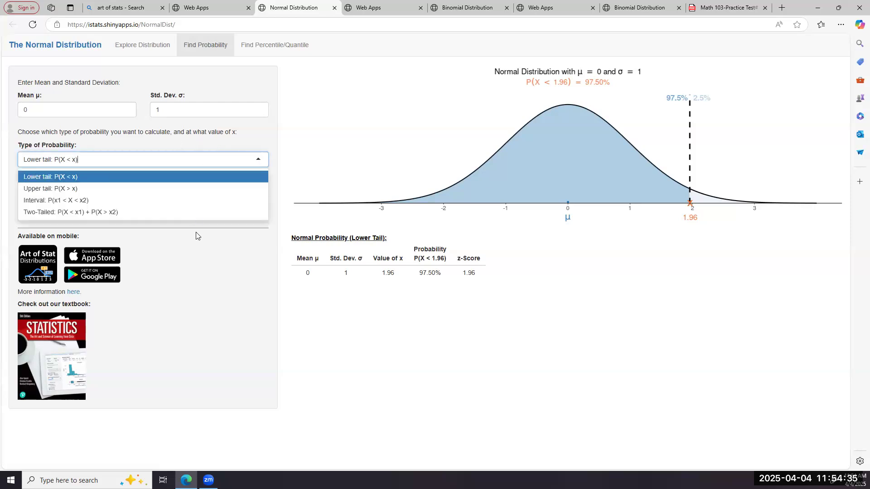
click(196, 269)
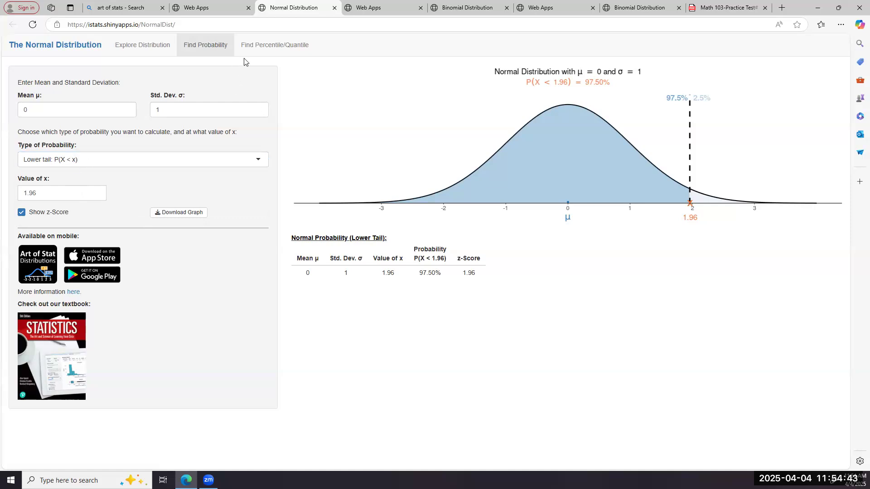
Step: View the Explore Distribution page for the standard normal curve, and return to Find Probability
click(156, 44)
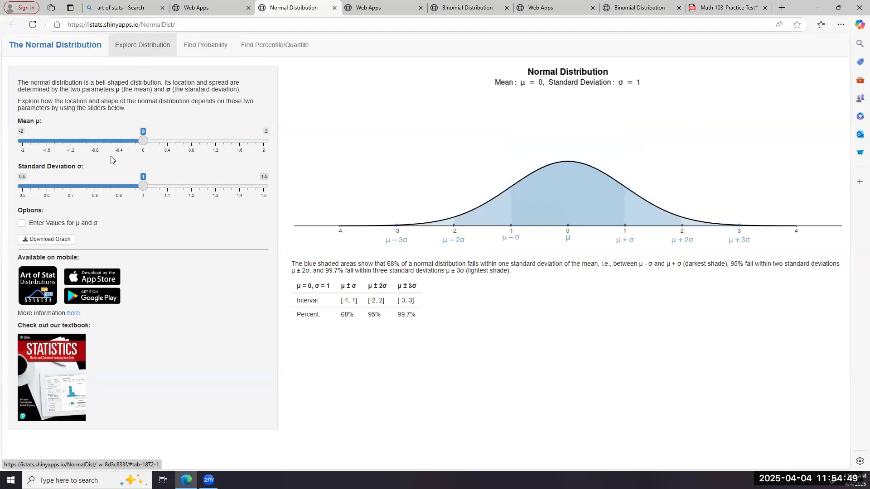
click(203, 53)
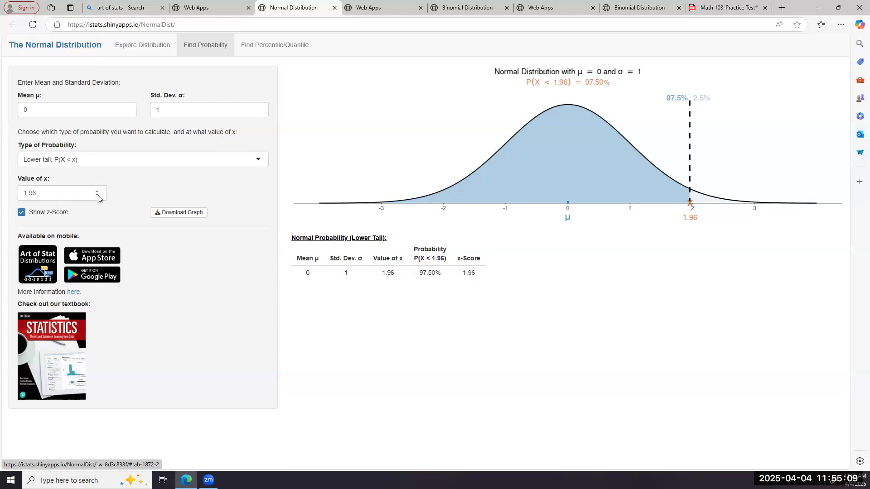
Step: Set the value of x to 0.45 to find the lower-tail probability P(X < 0.45)
click(71, 194)
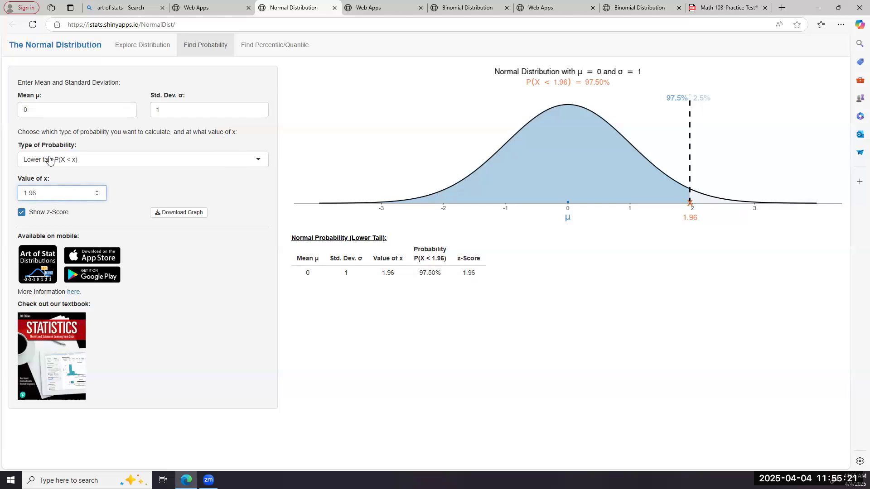
key(BackSpace)
key(BackSpace)
key(BackSpace)
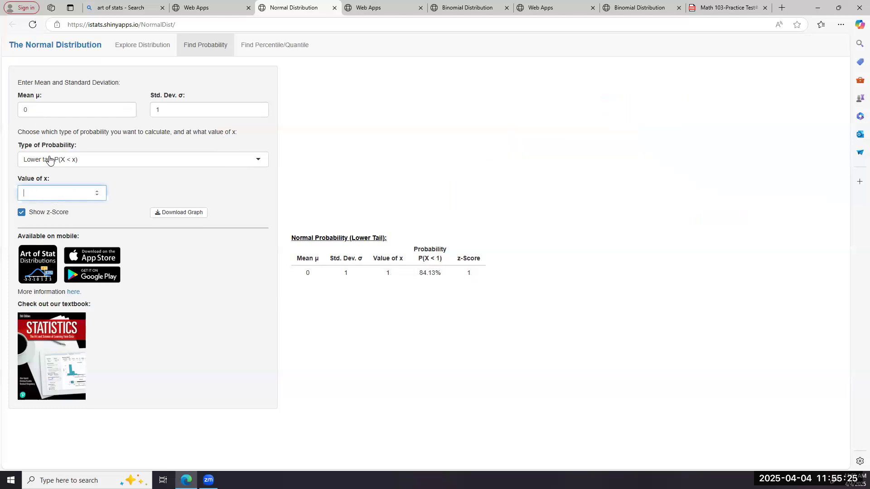
text(.45)
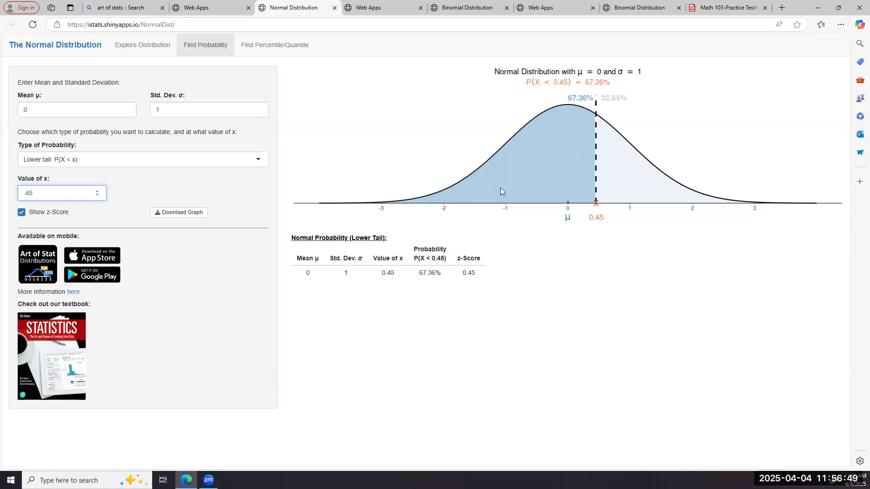
Step: Open the choice of probability types for the standard normal distribution at x = 0.45
click(258, 157)
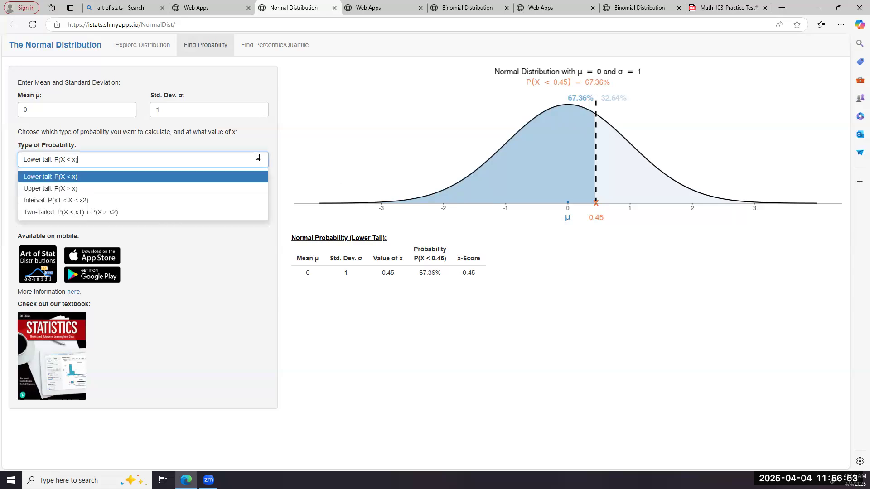
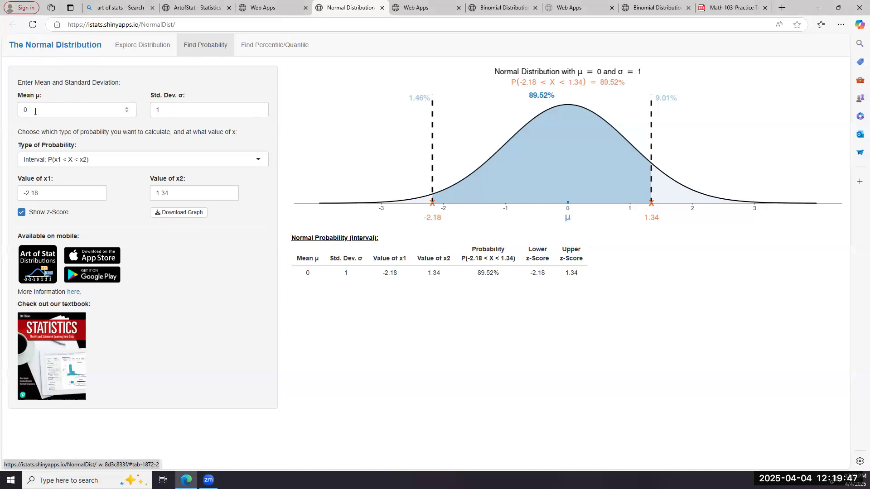
Step: Set the normal distribution's mean μ to 143 and its standard deviation σ to 29
click(122, 115)
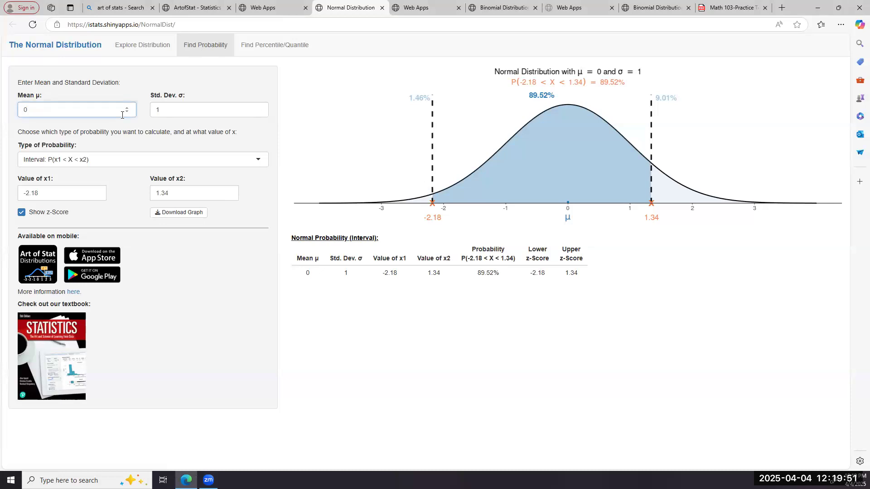
text(143)
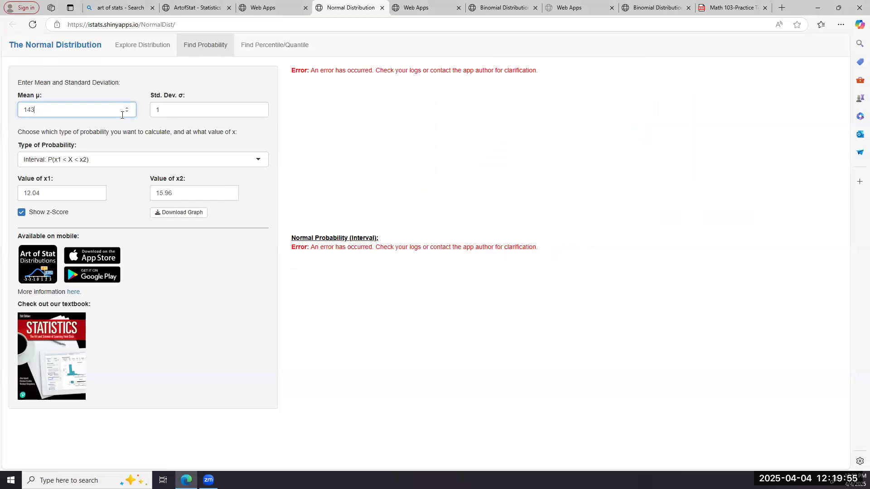
click(175, 112)
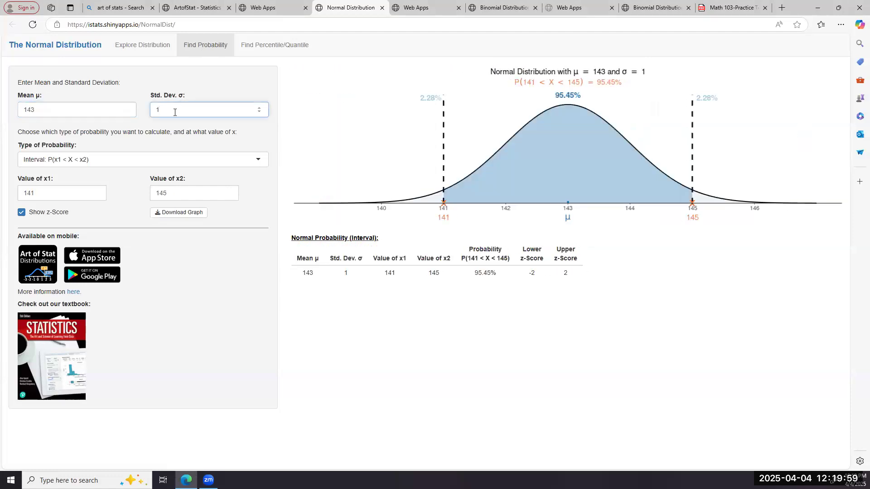
key(BackSpace)
text(2)
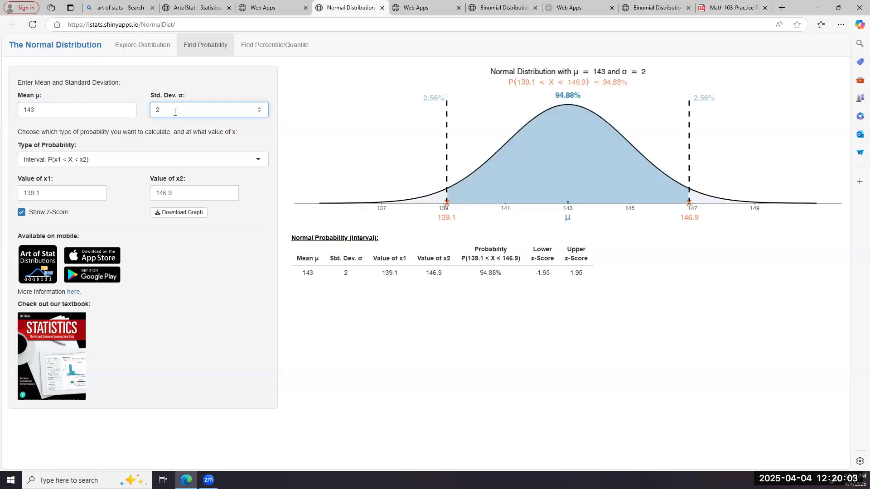
text(9)
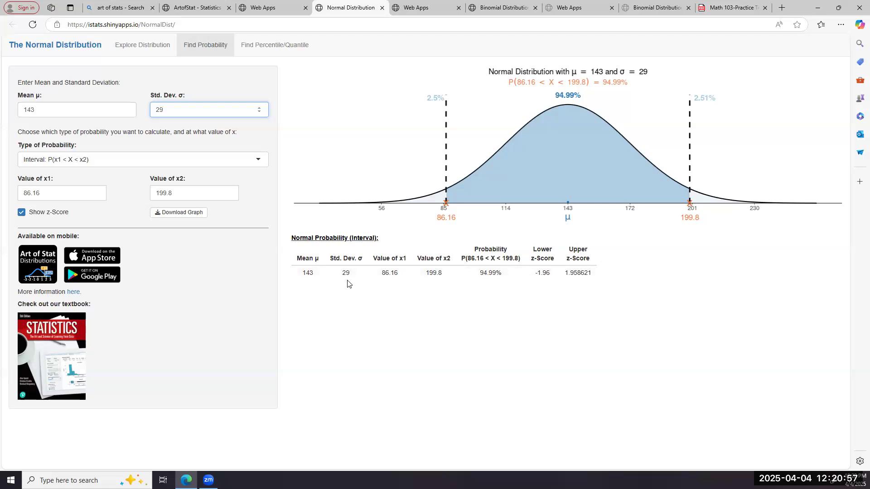
Step: Set the lower bound x1 of the interval probability to 140
click(53, 194)
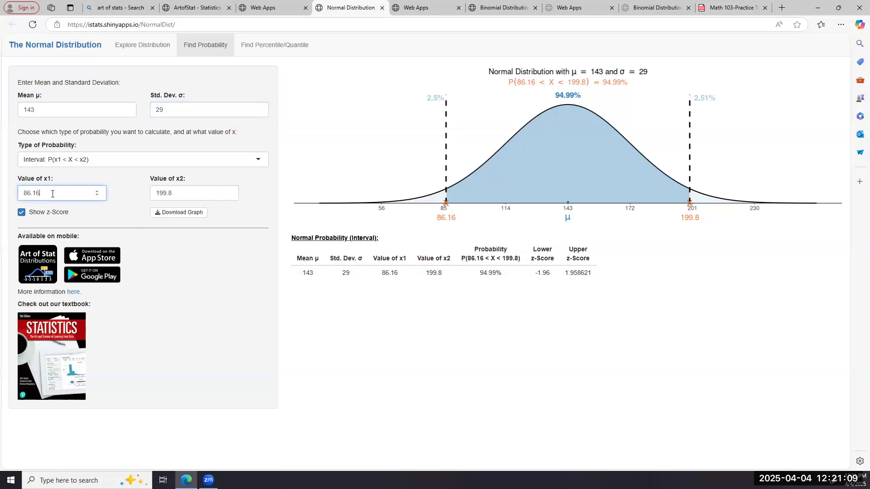
key(BackSpace)
key(BackSpace)
key(BackSpace)
key(BackSpace)
key(BackSpace)
text(1)
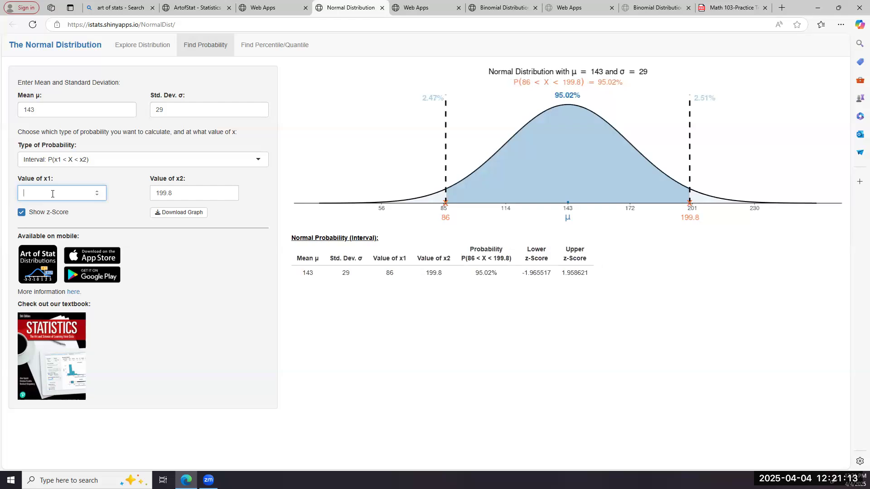
text(40)
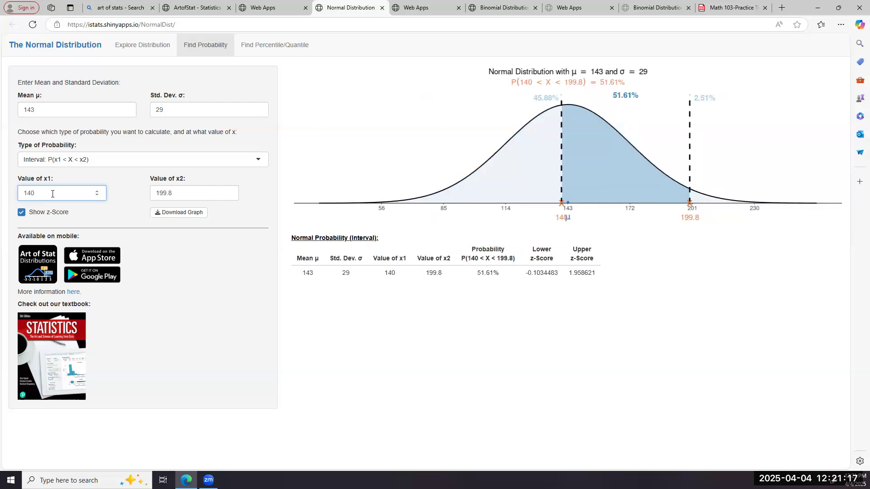
Step: Set the upper bound x2 to 211 and choose Interval: P(x1 < X < x2) as the type of probability
click(180, 193)
key(BackSpace)
key(BackSpace)
key(BackSpace)
key(BackSpace)
key(BackSpace)
text(211)
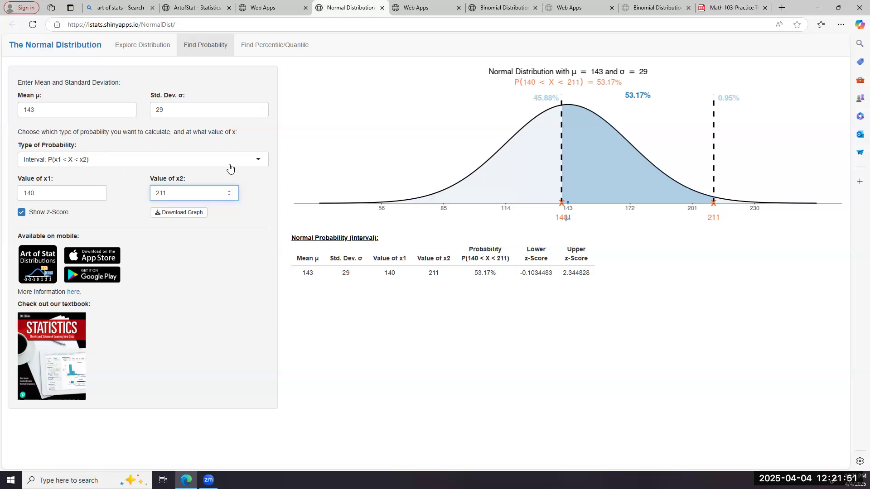
click(259, 159)
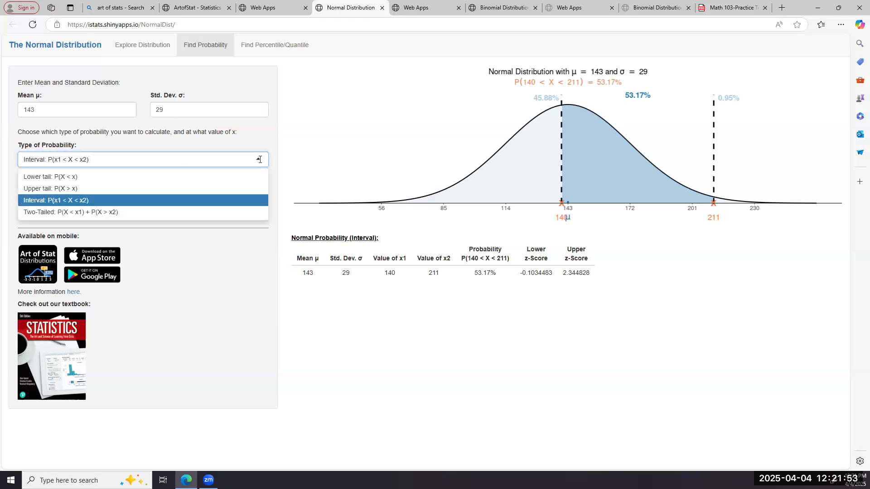
click(225, 200)
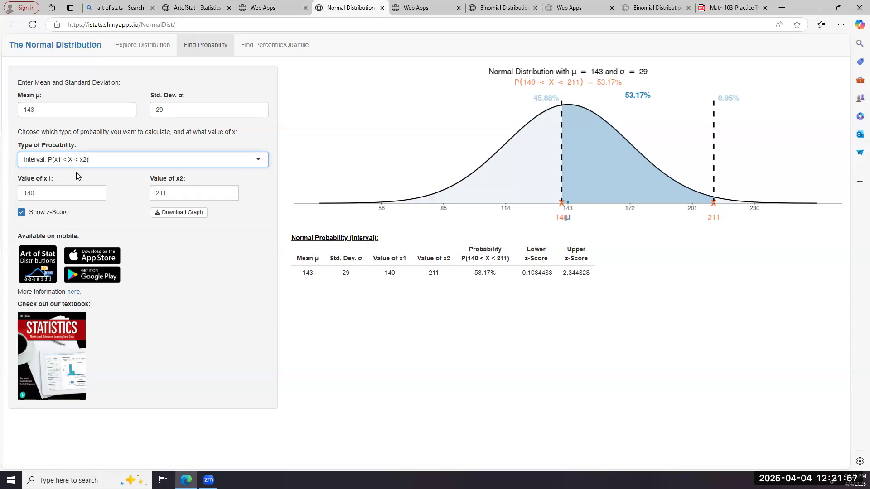
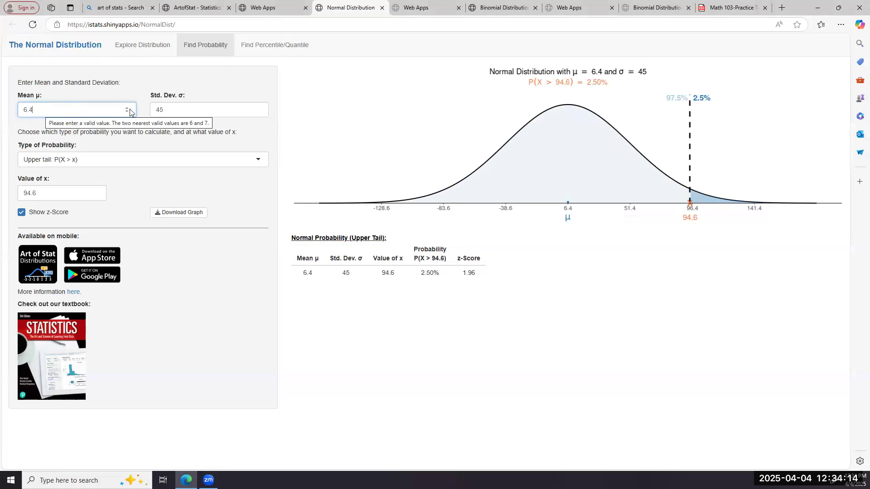
Step: Set the normal distribution's standard deviation σ to 0.3
click(166, 108)
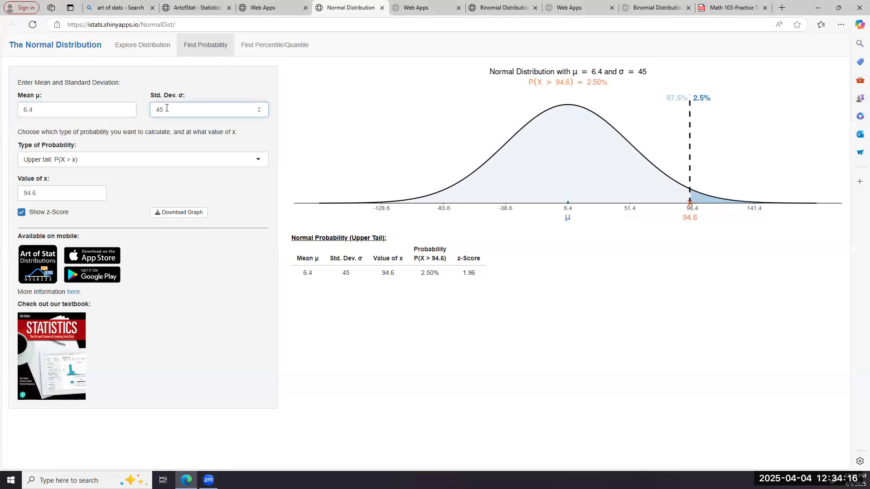
key(BackSpace)
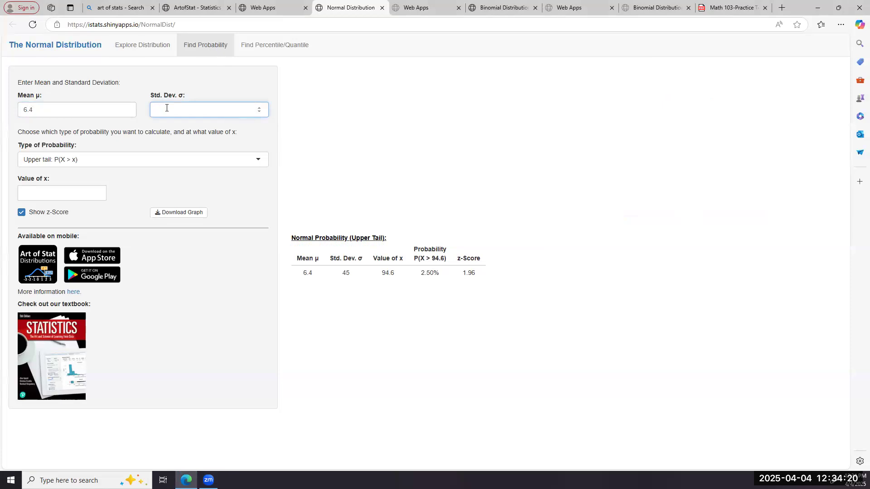
text(.3)
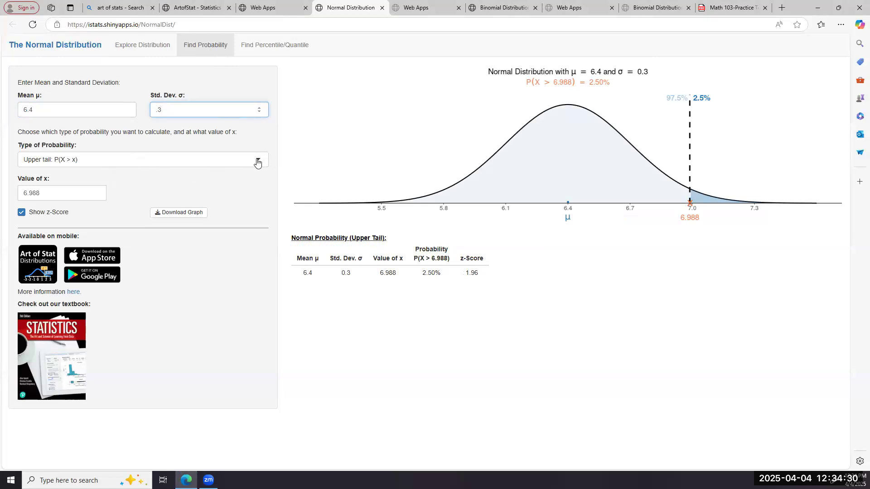
Step: Set the value of x to 6 for the upper-tail probability
click(55, 194)
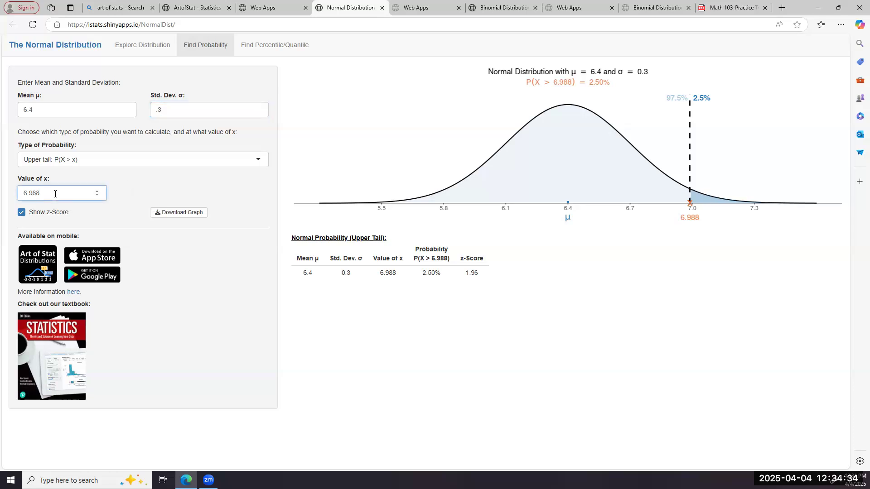
key(BackSpace)
key(BackSpace)
key(BackSpace)
key(BackSpace)
Step: Switch the type of probability to Lower tail: P(X < x) and back to Upper tail: P(X > x)
click(258, 159)
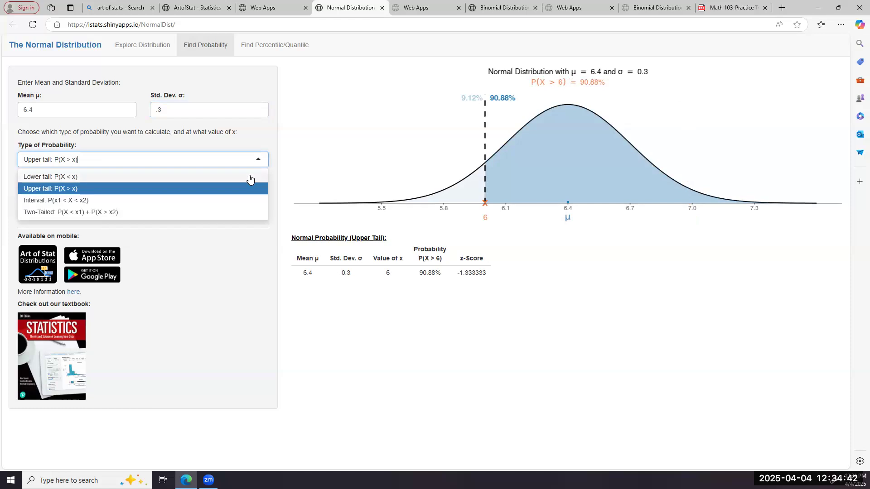
click(249, 176)
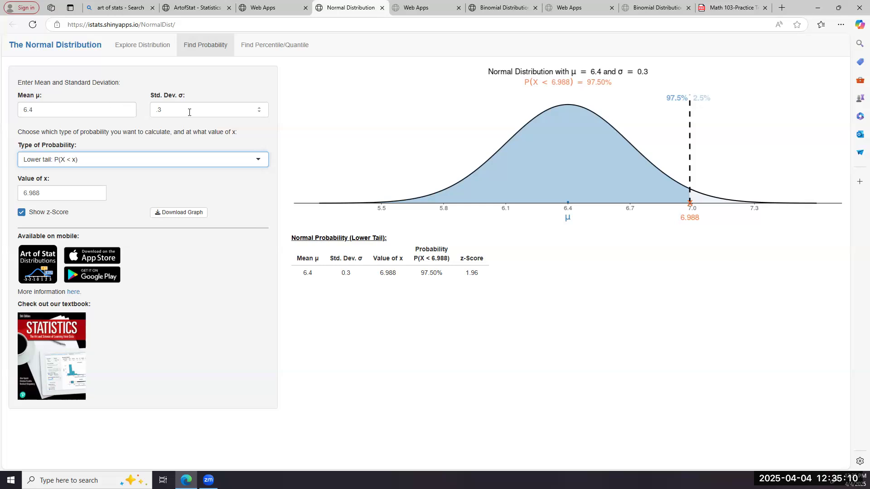
click(258, 163)
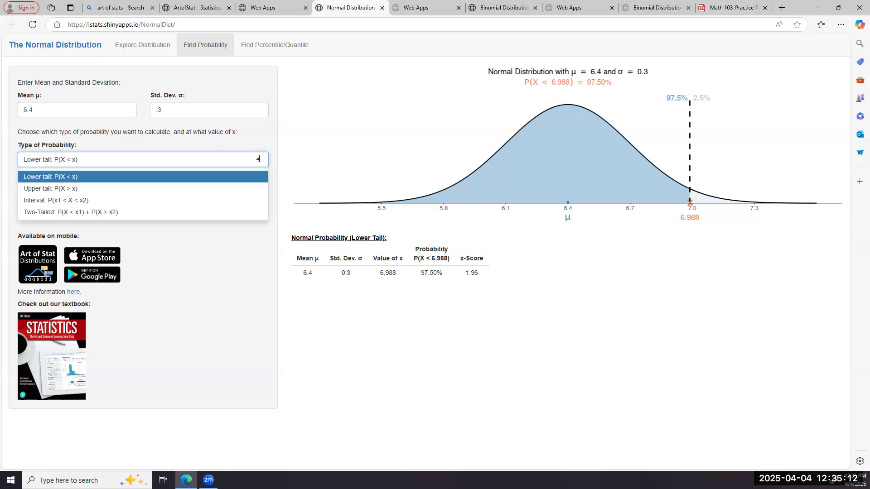
click(241, 189)
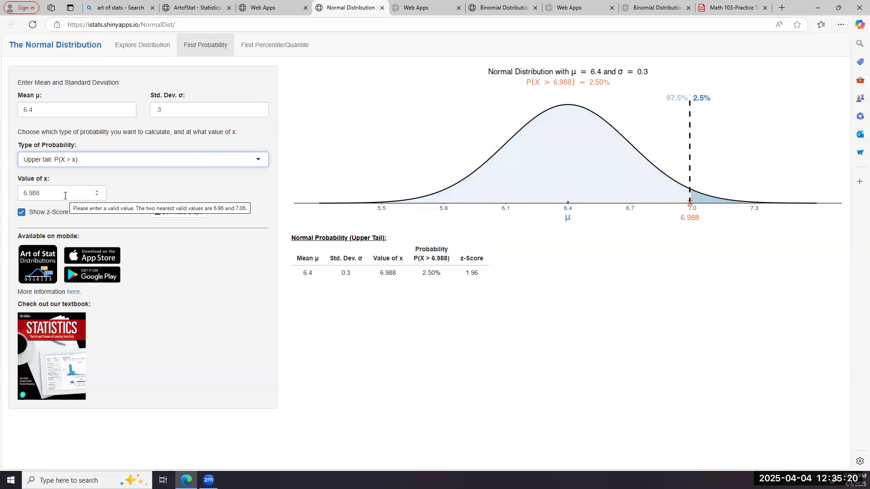
Step: Choose Lower tail: P(X < x) as the type of probability and set the value of x to 6
click(259, 160)
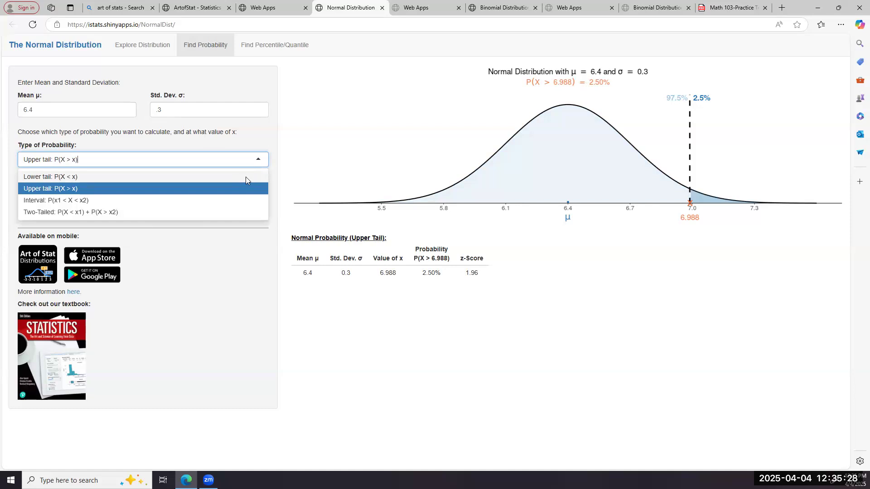
click(246, 177)
click(47, 194)
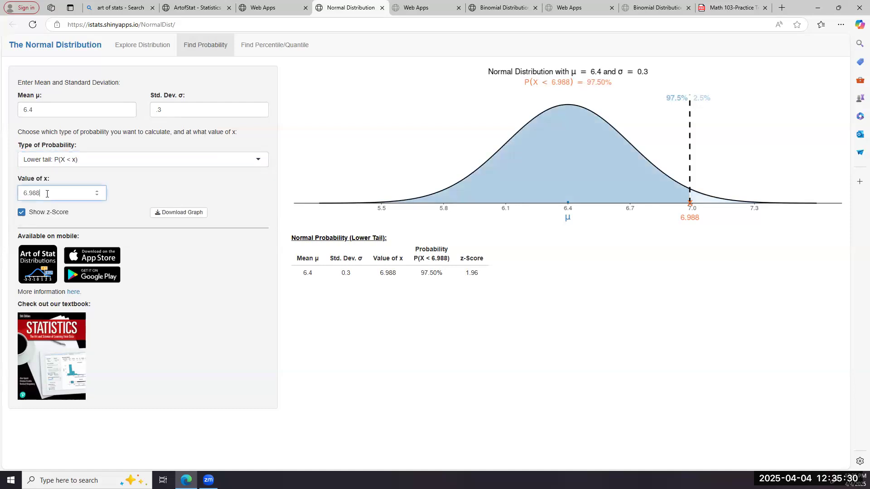
key(BackSpace)
key(BackSpace)
key(BackSpace)
key(BackSpace)
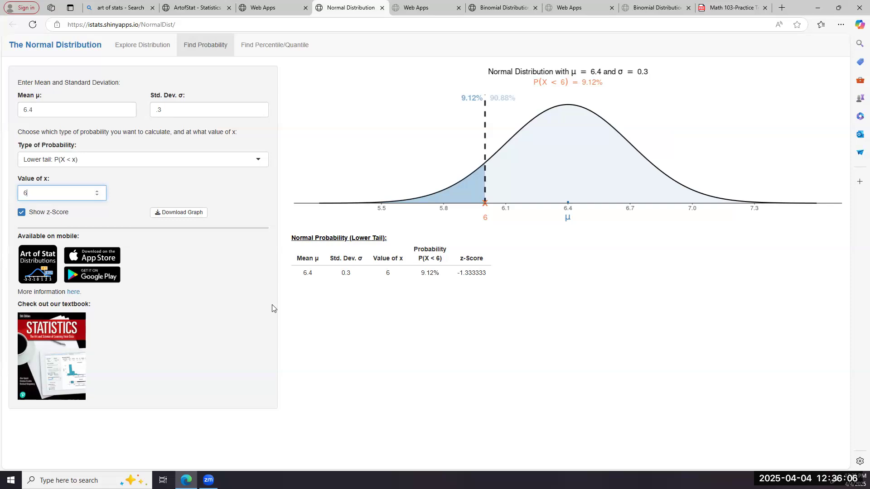
Step: Change the value of x to 7 for the lower-tail probability
click(97, 195)
key(BackSpace)
key(BackSpace)
key(BackSpace)
key(BackSpace)
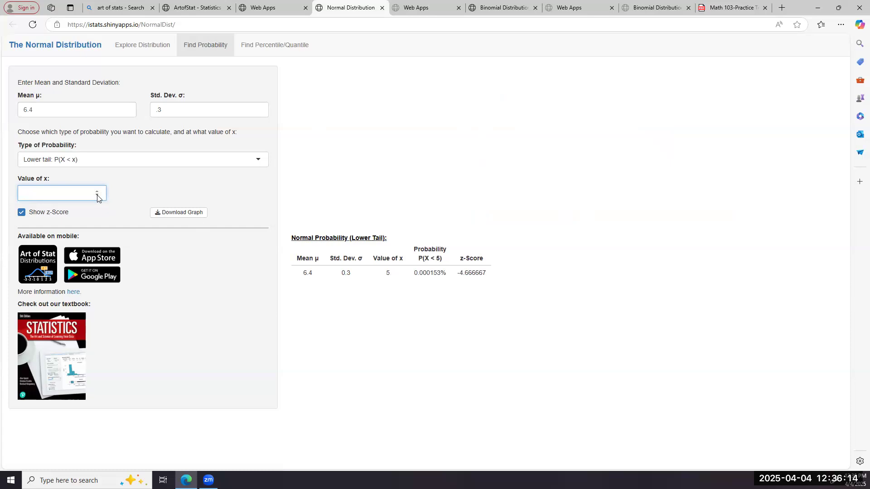
text(7)
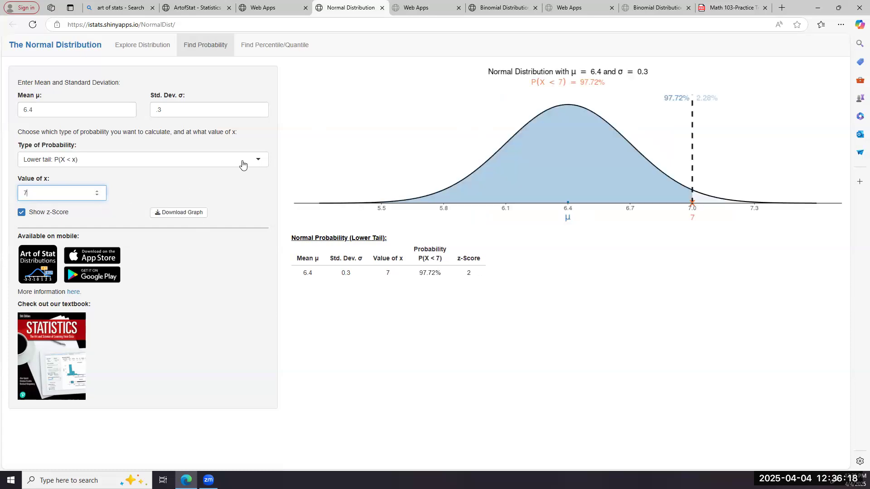
Step: Switch the type of probability to Upper tail: P(X > x) and from there to Interval: P(x1 < X < x2)
click(259, 163)
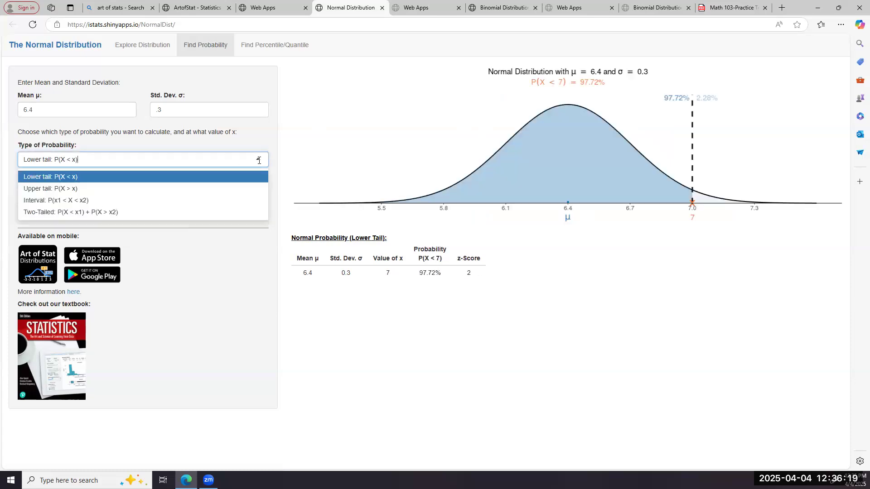
click(244, 193)
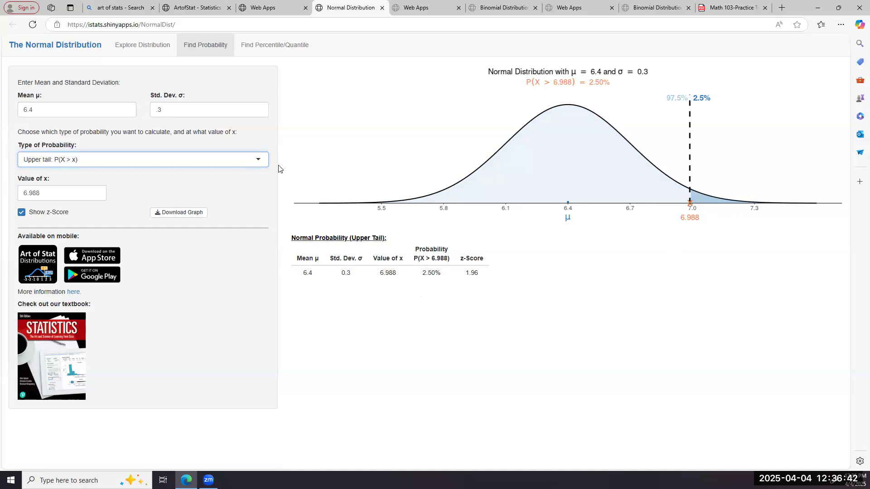
click(261, 161)
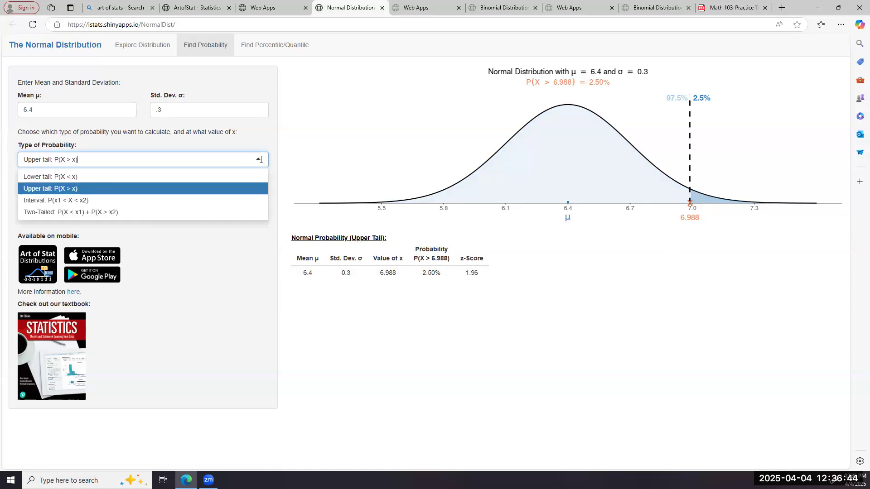
click(238, 203)
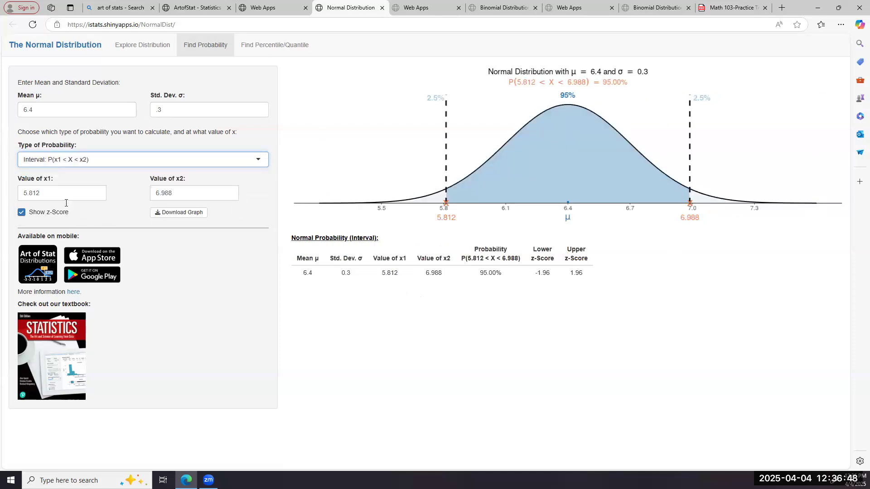
Step: Set the lower bound x1 of the interval probability to 6
click(53, 192)
key(BackSpace)
key(BackSpace)
key(BackSpace)
key(BackSpace)
key(BackSpace)
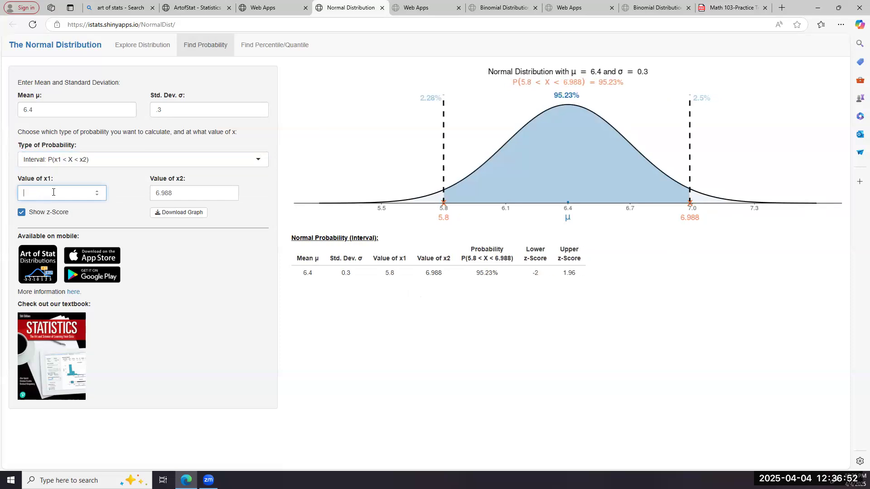
text(6)
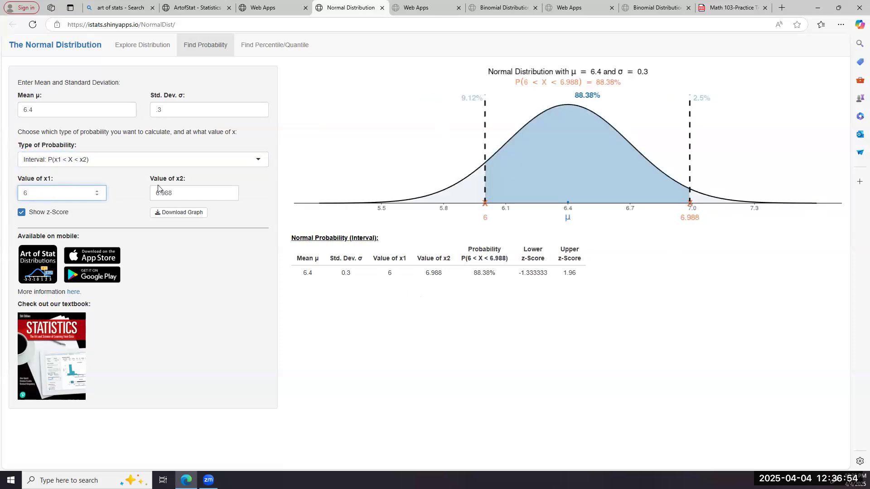
Step: Set the upper bound x2 of the interval probability to 7
click(176, 195)
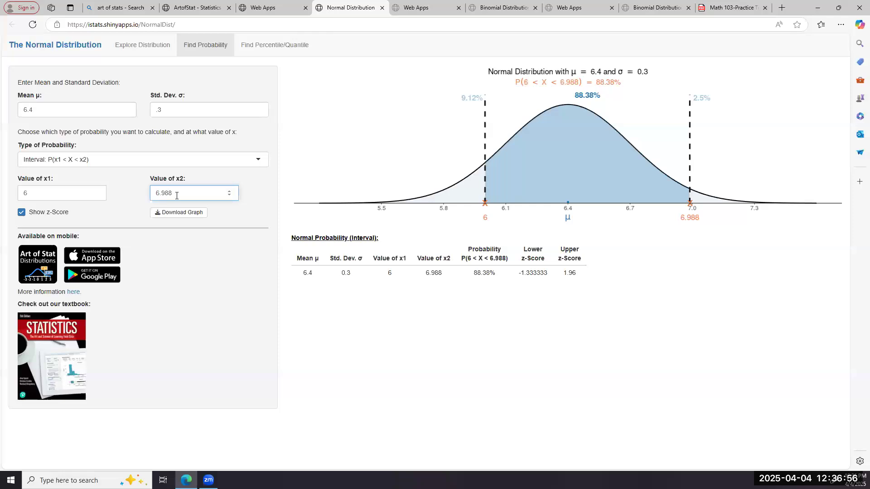
key(BackSpace)
key(BackSpace)
key(BackSpace)
key(BackSpace)
key(BackSpace)
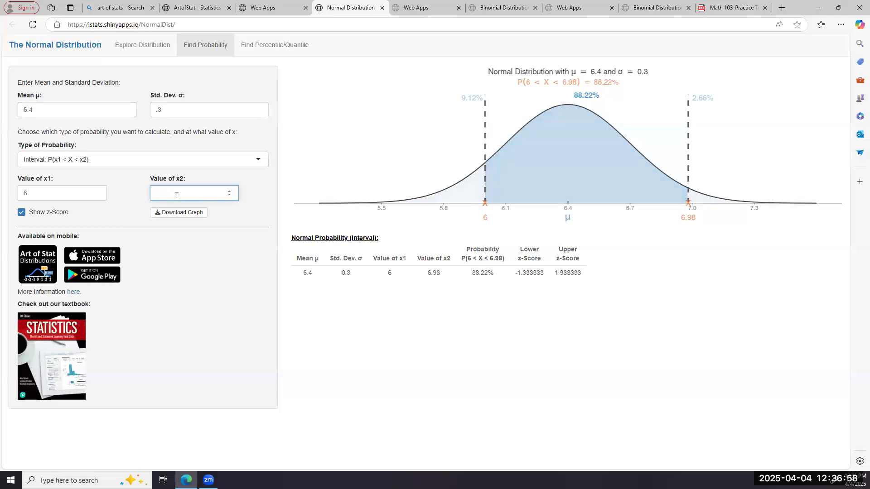
text(7)
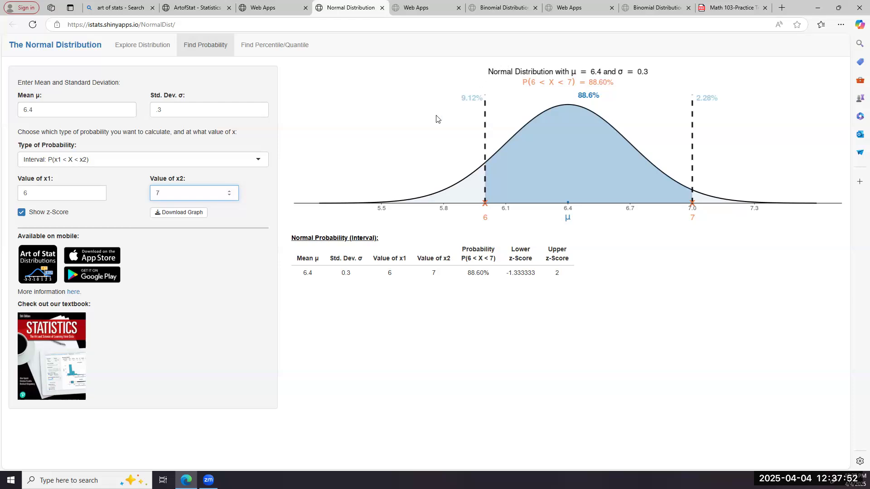
click(206, 289)
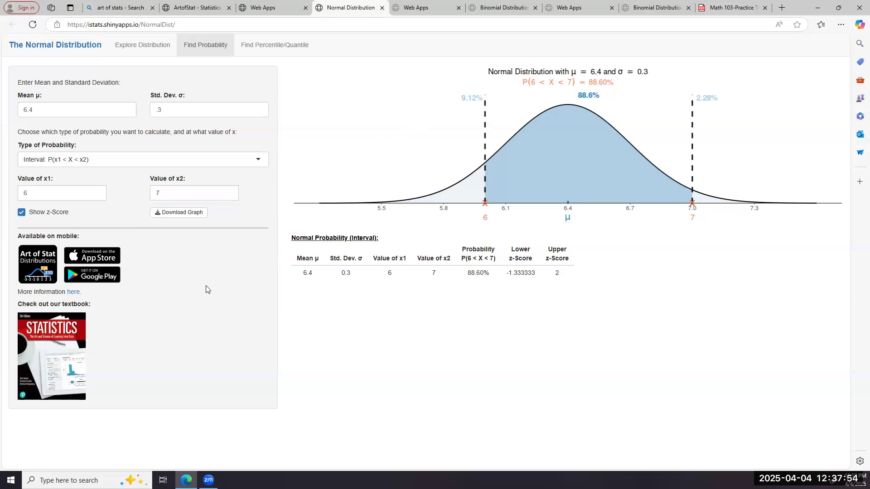